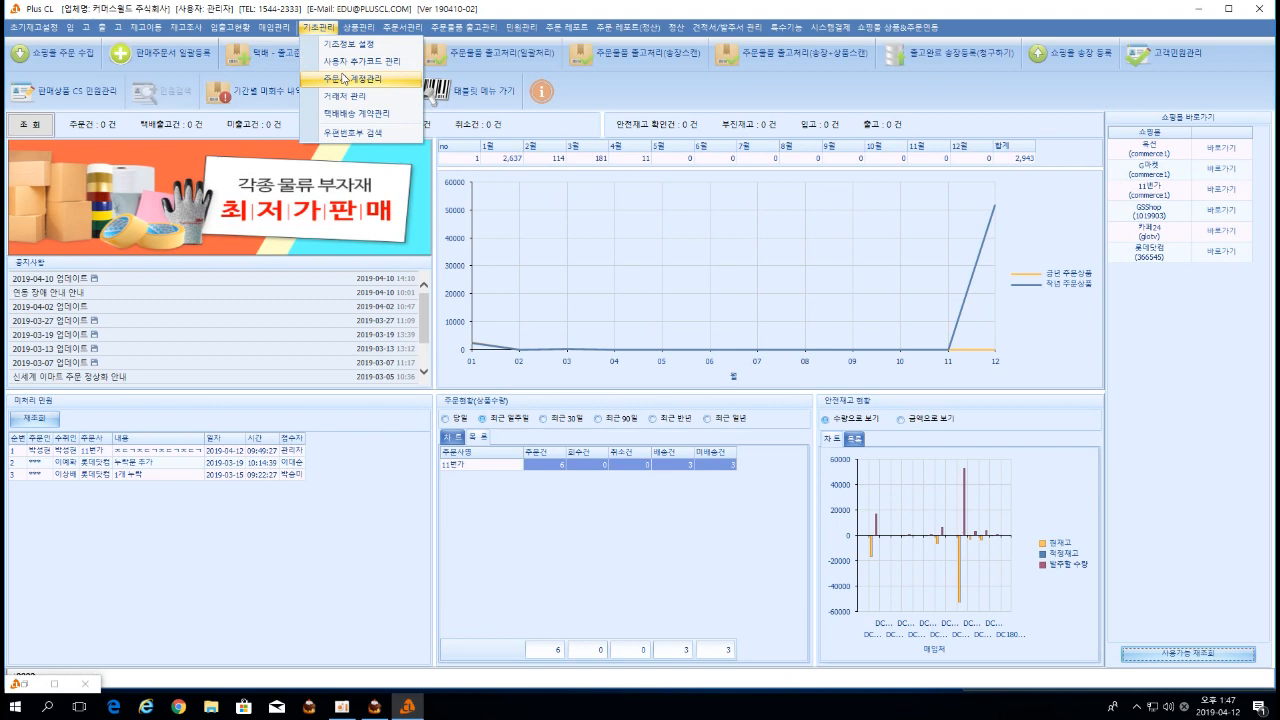
Open 주문사 계정 관리 from the 기초관리 menu.
{"action": "left_click", "coordinate": [348, 79]}
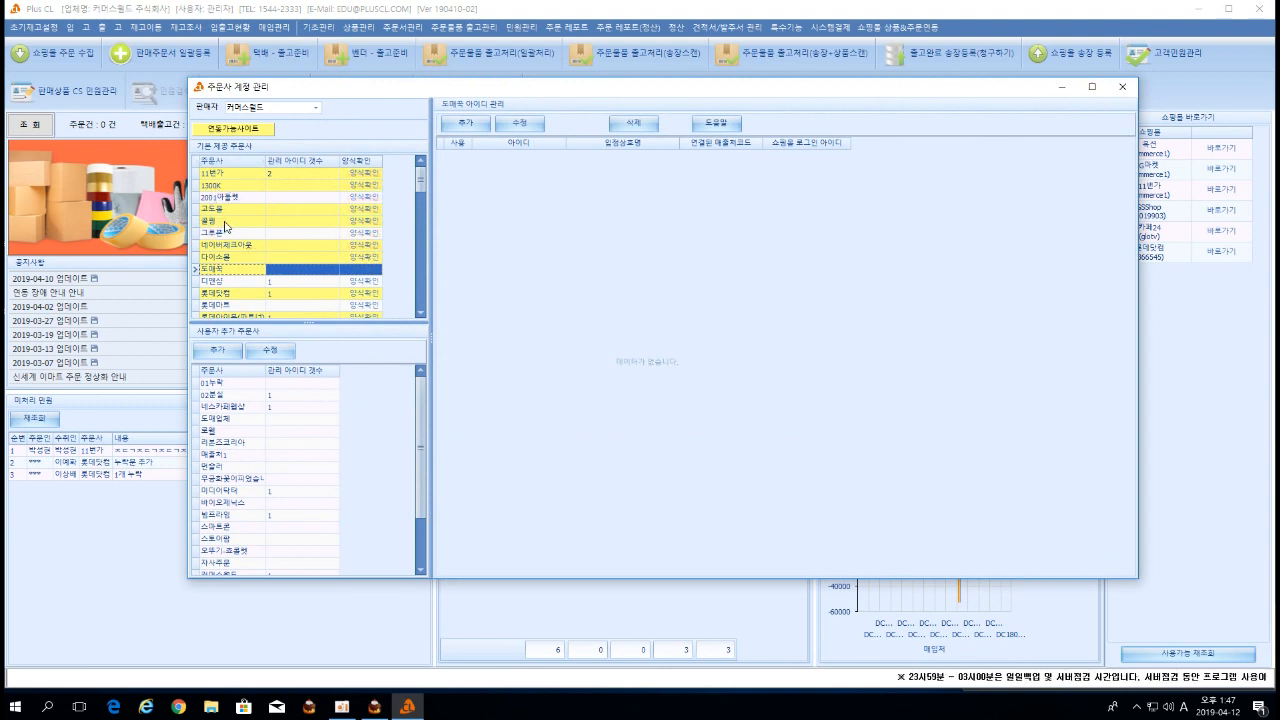
Scroll the built-in order sites, view 11번가's IDs, then select the empty 1300K site.
{"action": "scroll", "coordinate": [226, 226], "scroll_direction": "down", "scroll_amount": 10}
{"action": "scroll", "coordinate": [236, 235], "scroll_direction": "down", "scroll_amount": 5}
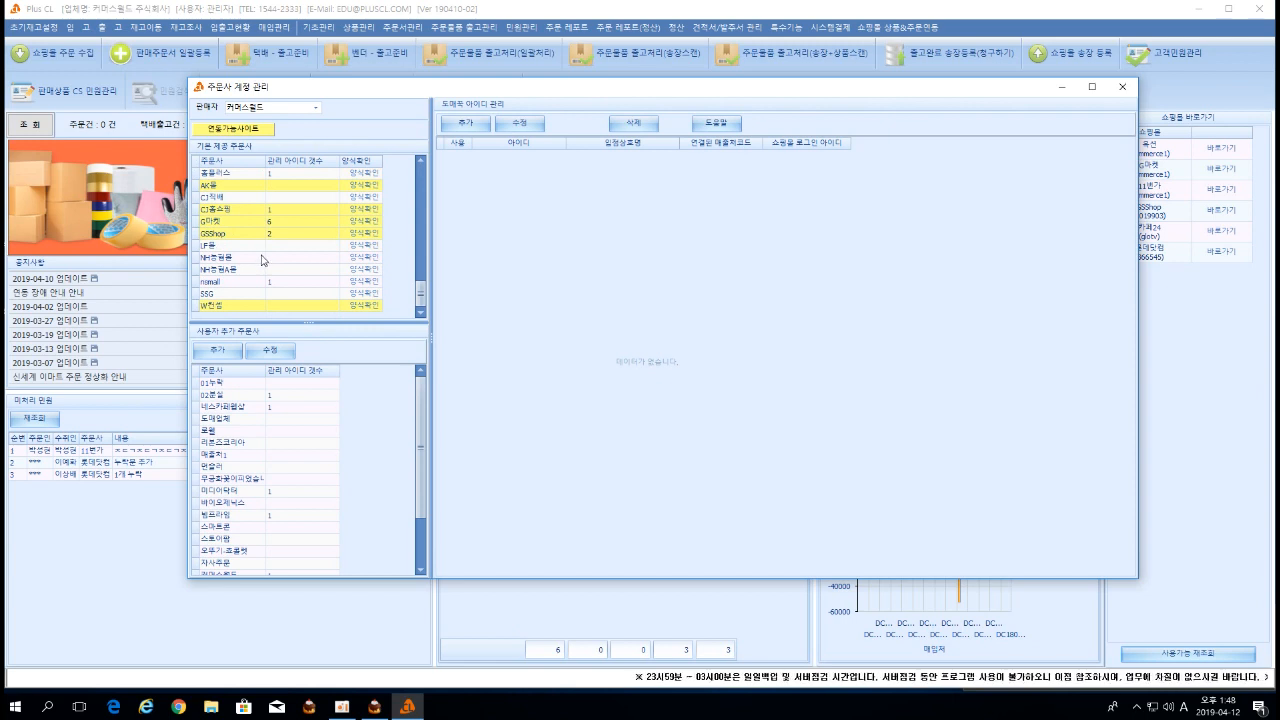
{"action": "scroll", "coordinate": [262, 256], "scroll_direction": "up", "scroll_amount": 10}
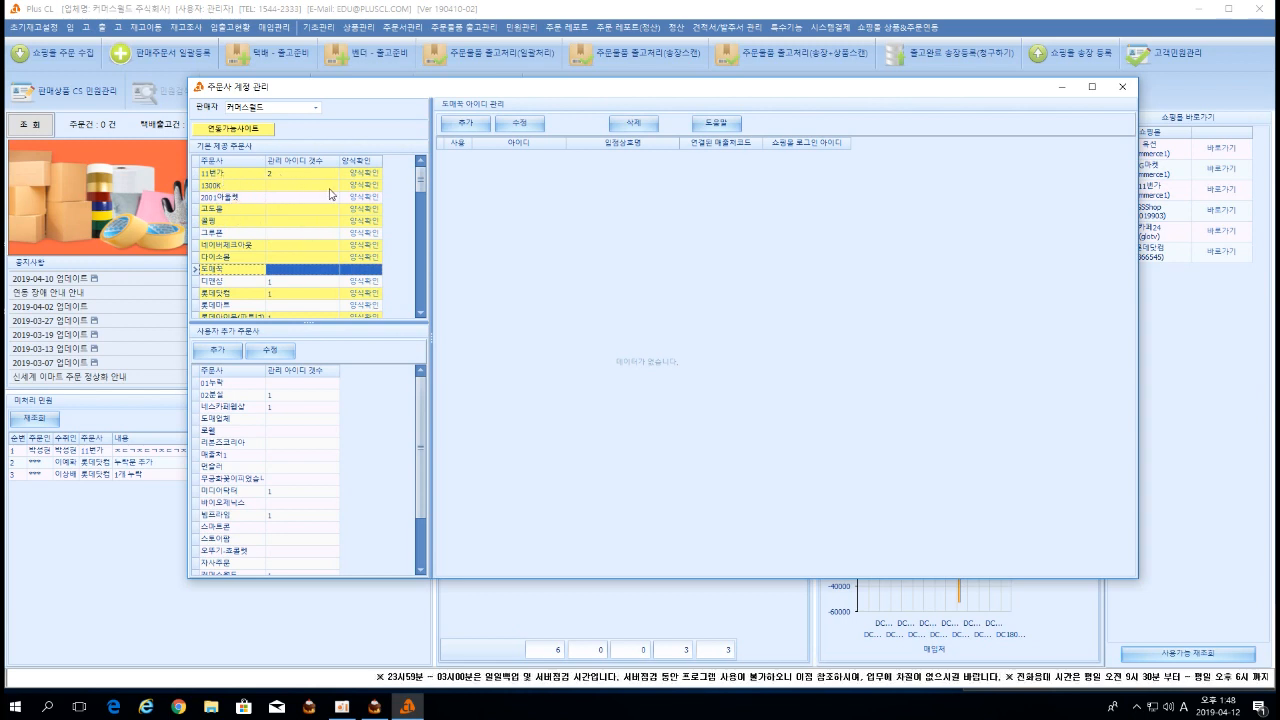
{"action": "left_click", "coordinate": [236, 175]}
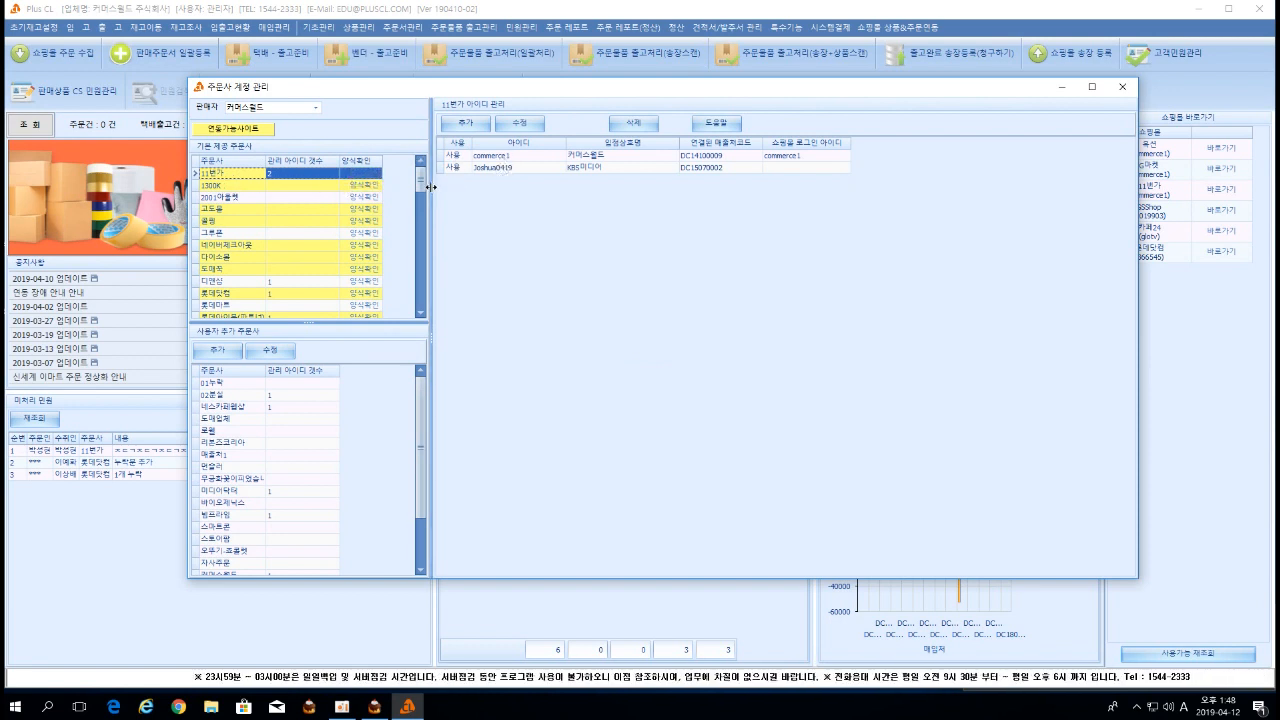
{"action": "left_click", "coordinate": [274, 187]}
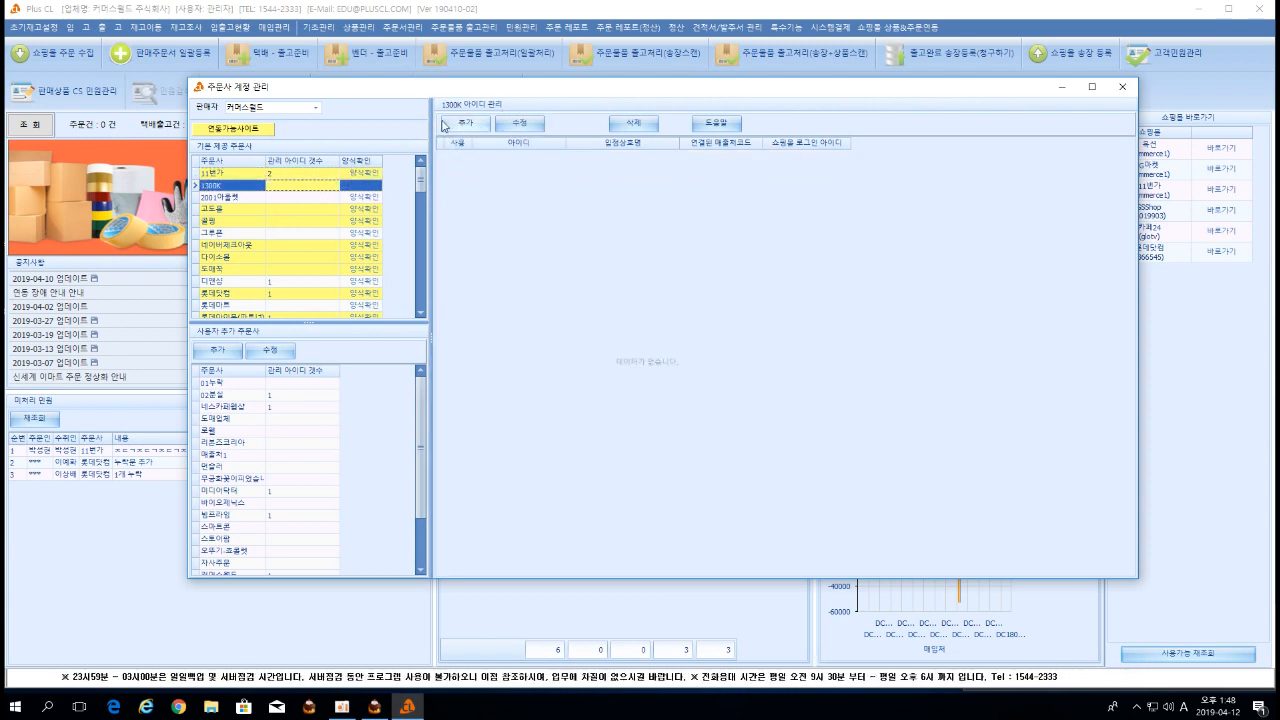
Add a new 1300K seller ID, copy it into 입점상호명 as the store name, and save it.
{"action": "left_click", "coordinate": [482, 126]}
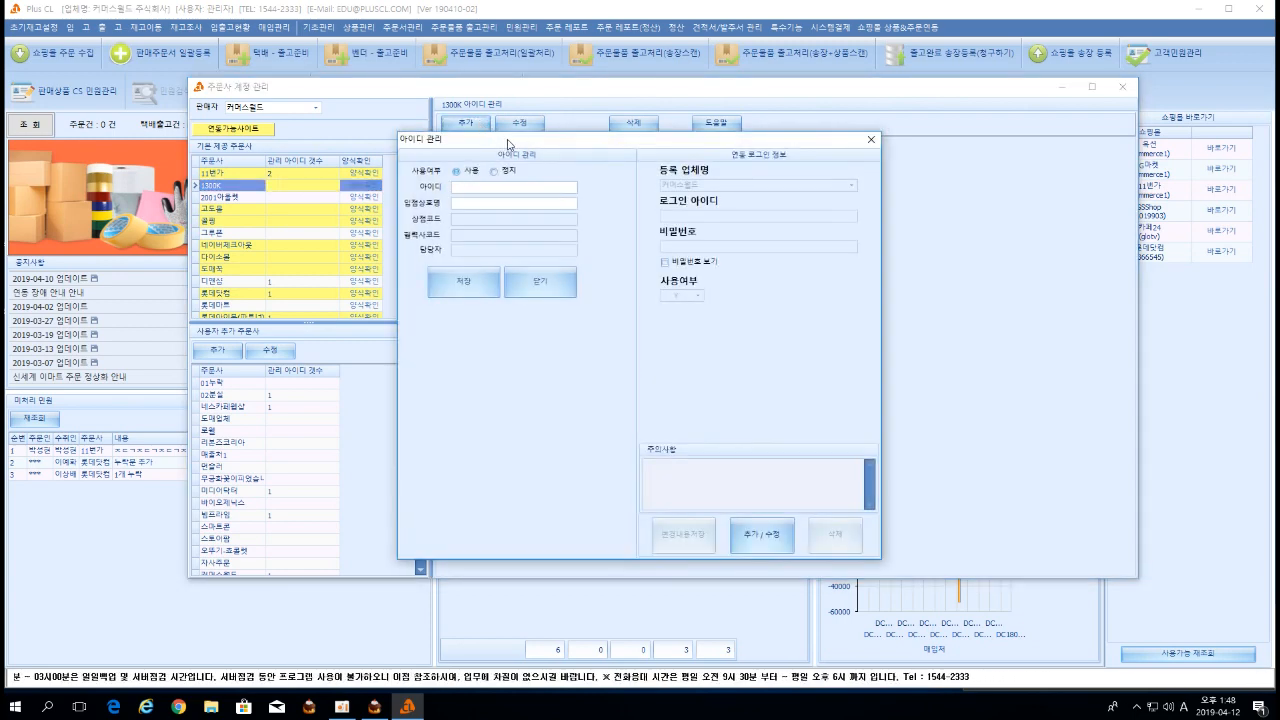
{"action": "left_click_drag", "start_coordinate": [507, 141], "coordinate": [527, 116]}
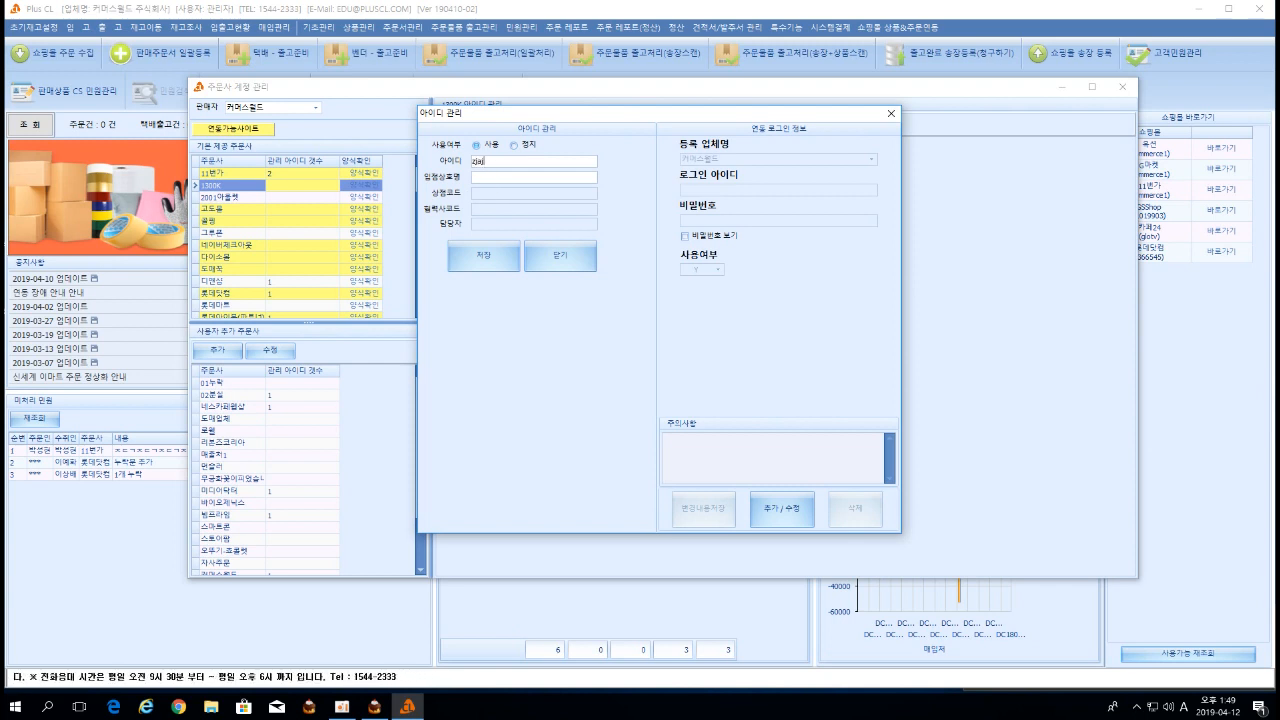
{"action": "type", "text": "머스"}
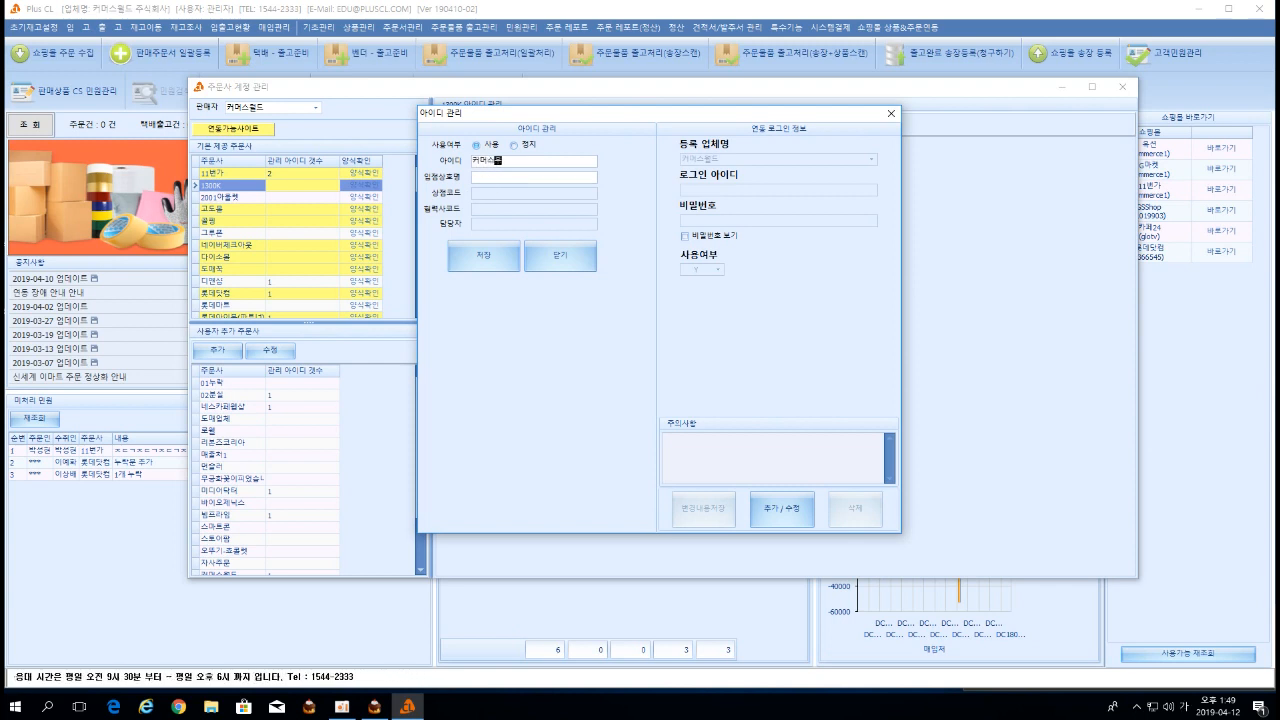
{"action": "type", "text": "월드1"}
{"action": "left_click_drag", "start_coordinate": [535, 162], "coordinate": [472, 162]}
{"action": "left_click", "coordinate": [519, 178]}
{"action": "type", "text": "커머스월드1"}
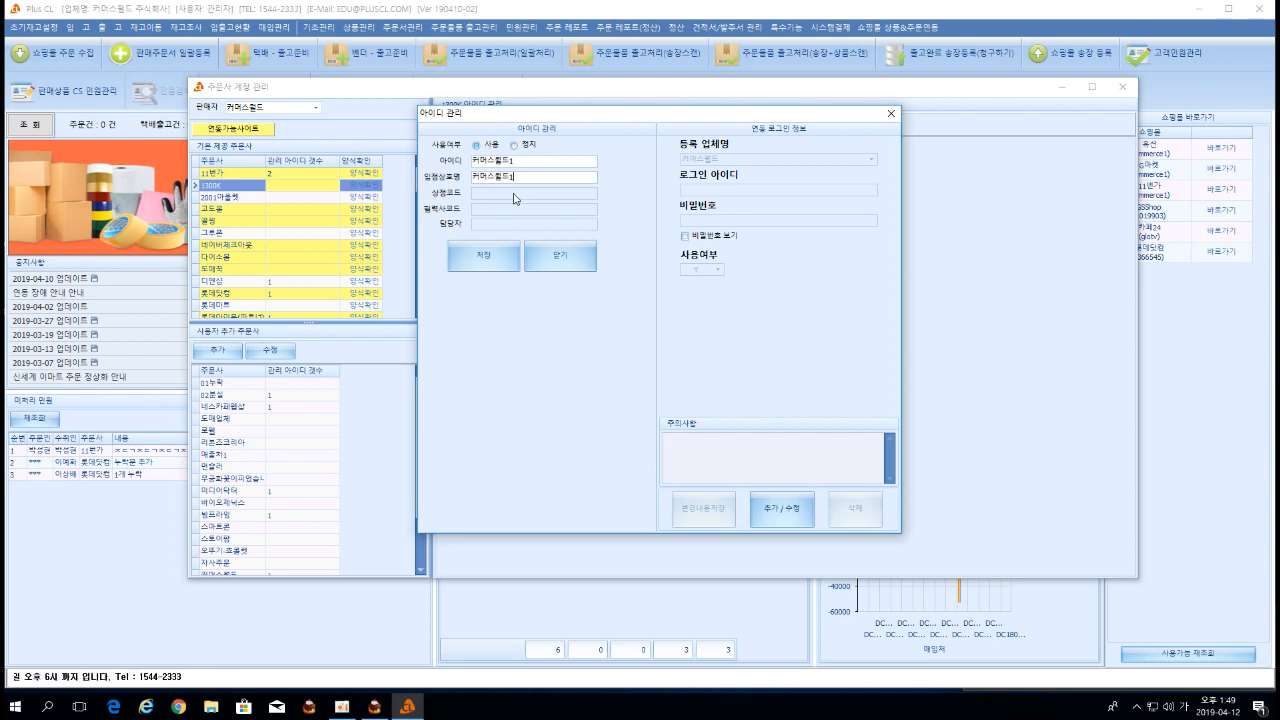
{"action": "left_click", "coordinate": [501, 255]}
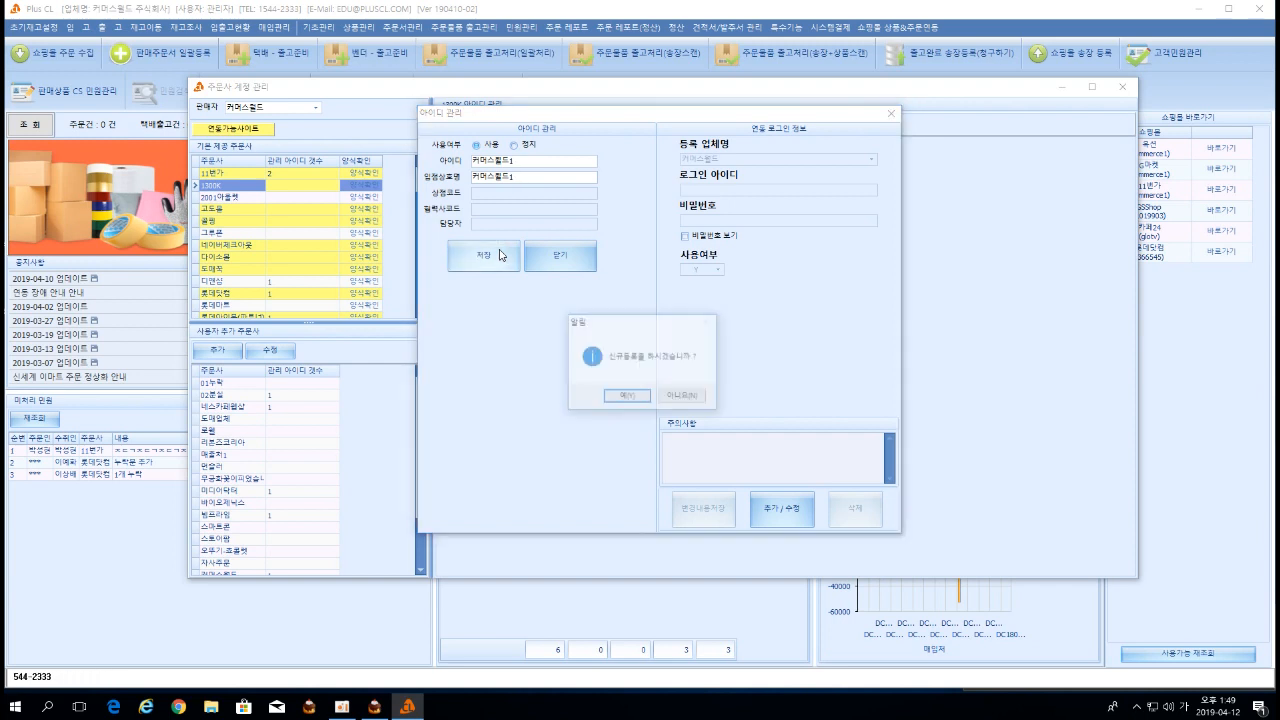
{"action": "left_click", "coordinate": [624, 398]}
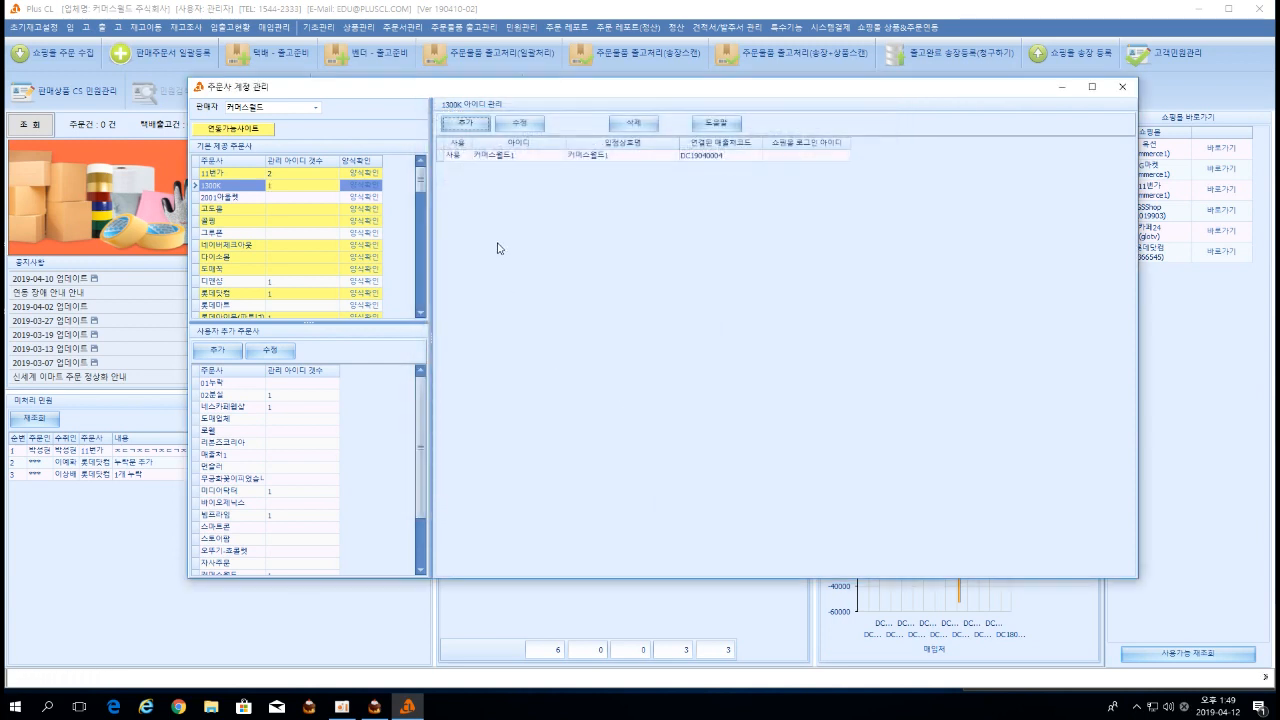
{"action": "left_click", "coordinate": [509, 157]}
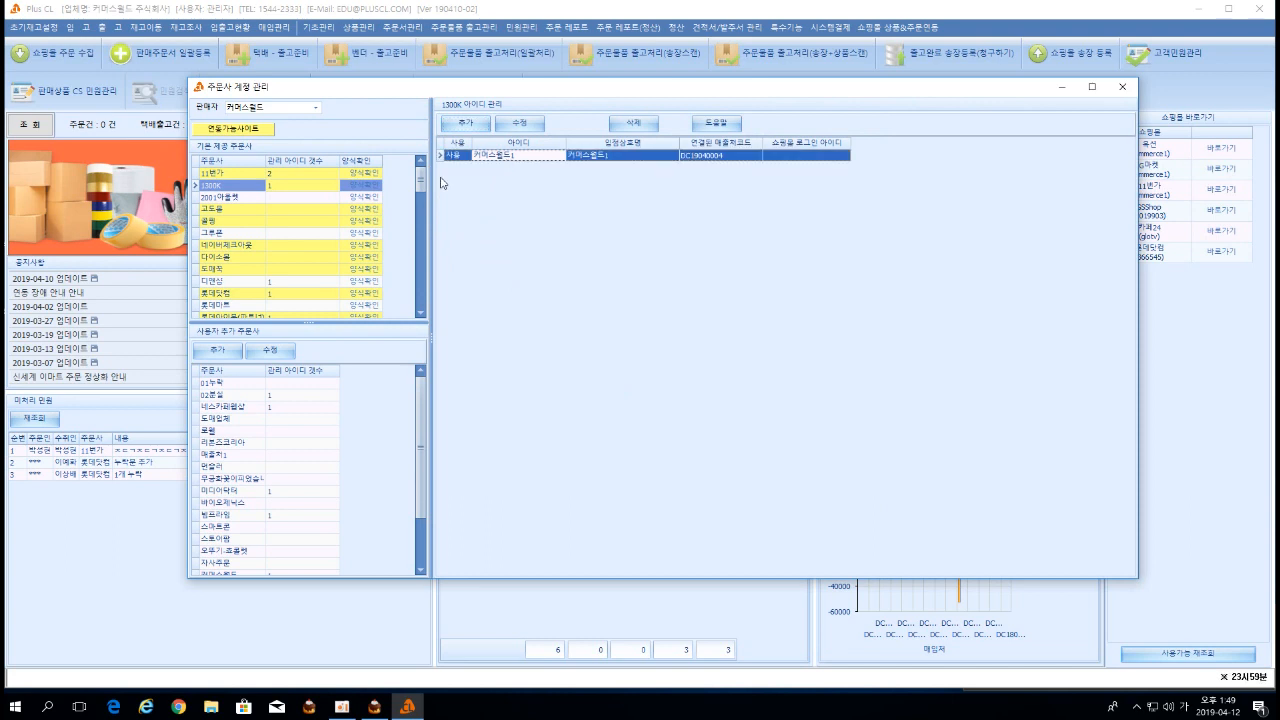
Add another 1300K seller ID, reusing it as the 입점상호명 store name, and save it.
{"action": "left_click", "coordinate": [296, 187]}
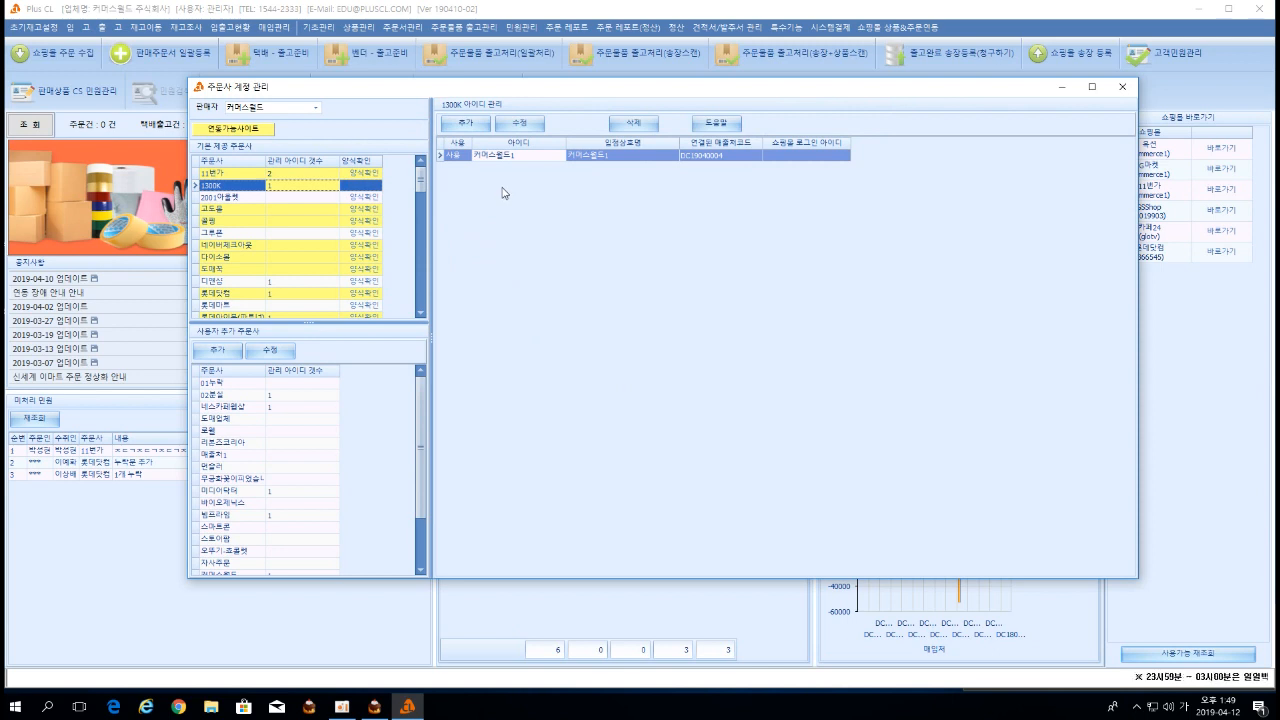
{"action": "left_click", "coordinate": [466, 123]}
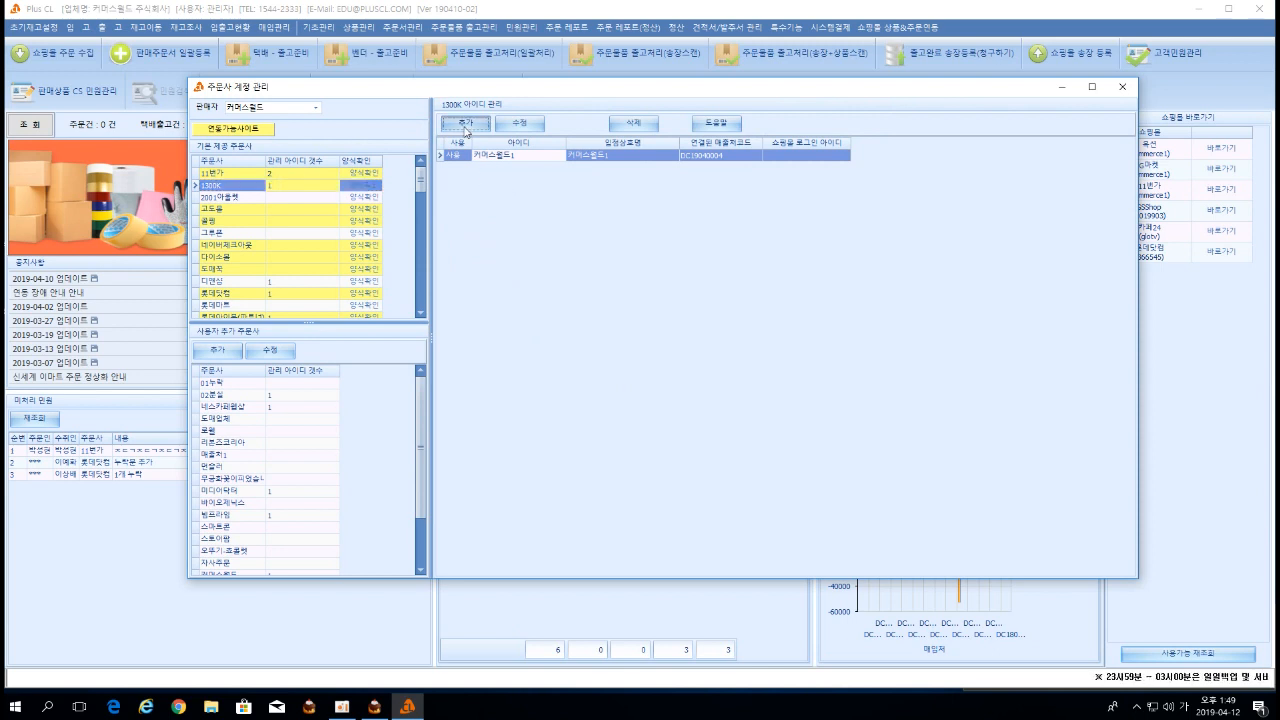
{"action": "type", "text": "티몬"}
{"action": "type", "text": "머스월드2번"}
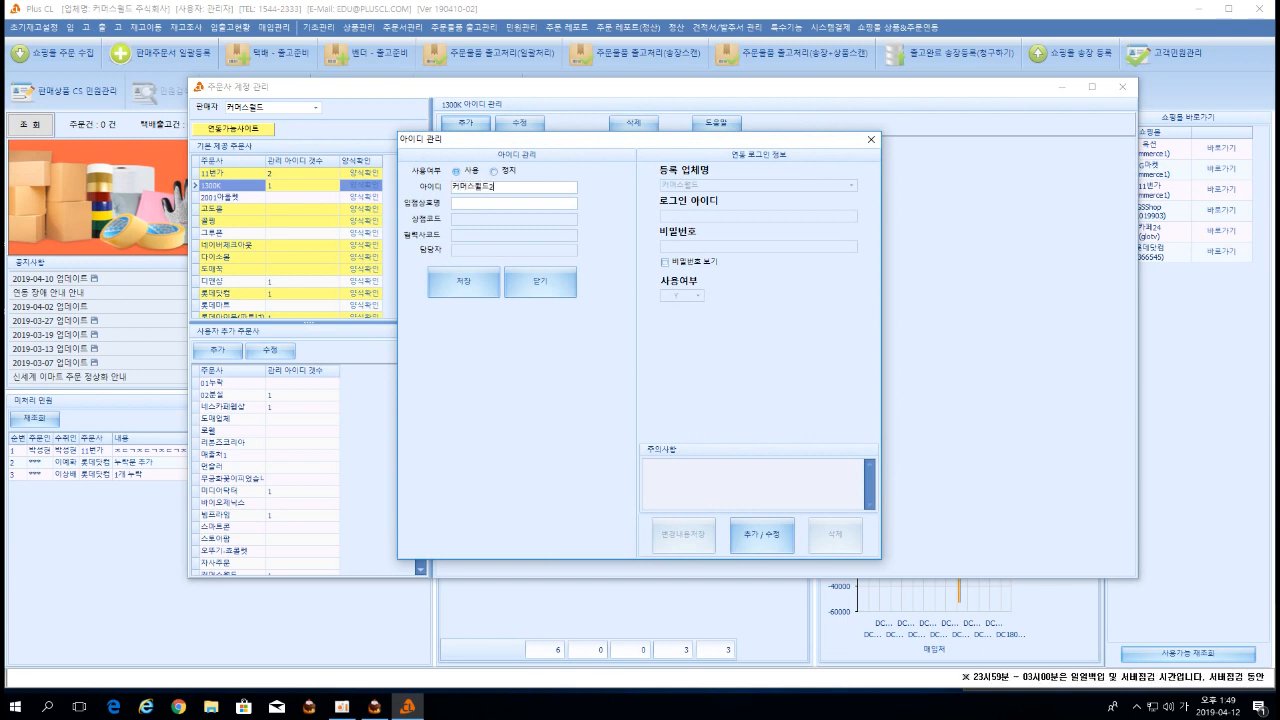
{"action": "double_click", "coordinate": [515, 187]}
{"action": "key", "text": "ctrl+c"}
{"action": "left_click", "coordinate": [509, 202]}
{"action": "key", "text": "ctrl+v"}
{"action": "left_click", "coordinate": [483, 288]}
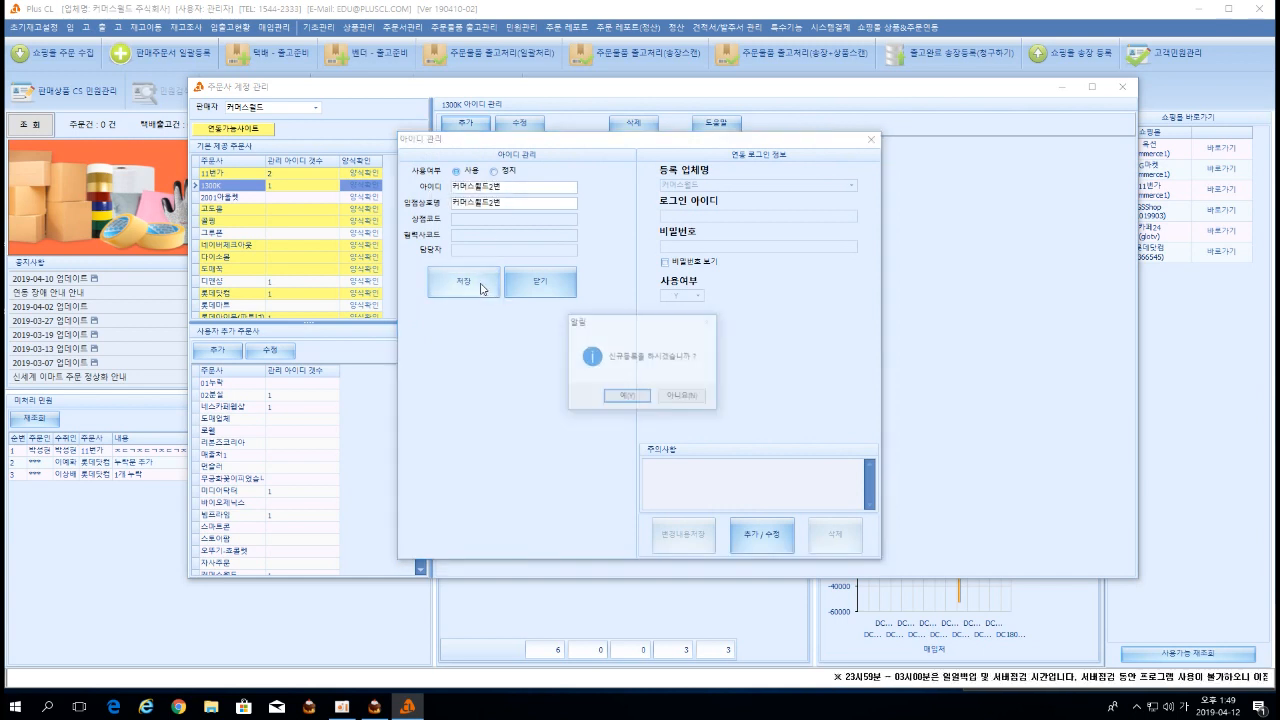
{"action": "left_click", "coordinate": [622, 395]}
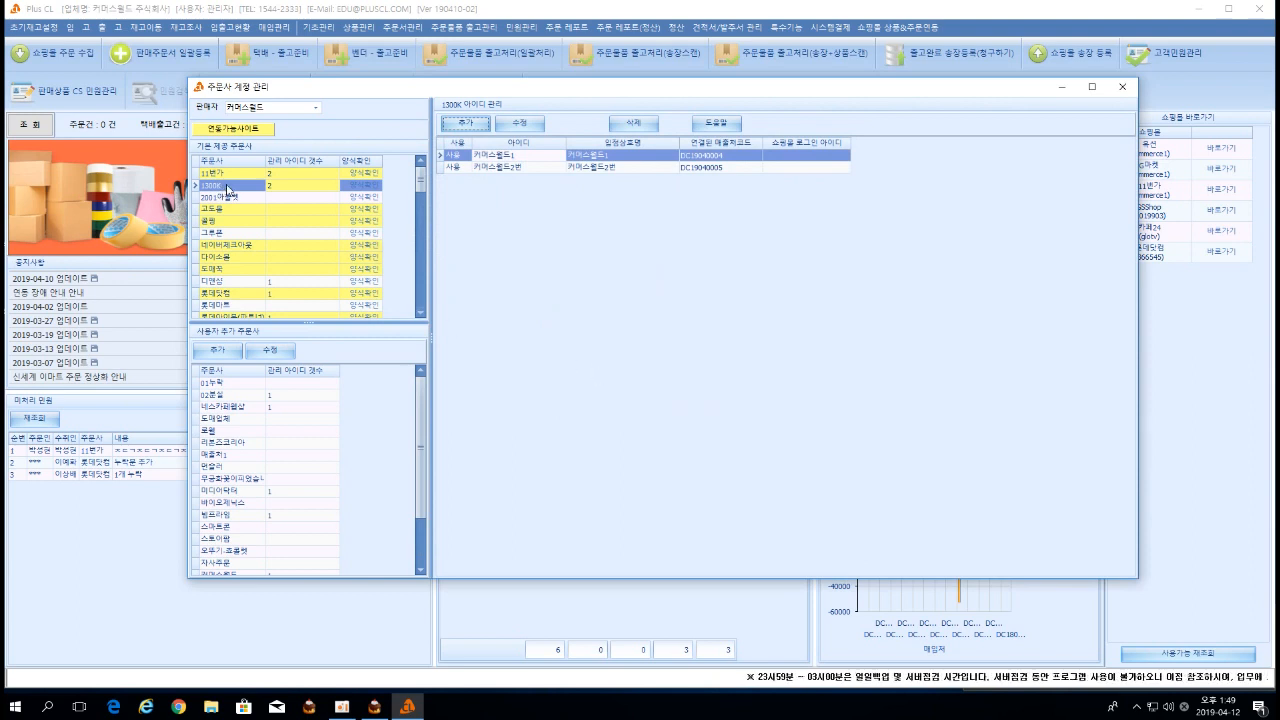
Reload the 1300K list and check both registered account rows.
{"action": "left_click", "coordinate": [495, 167]}
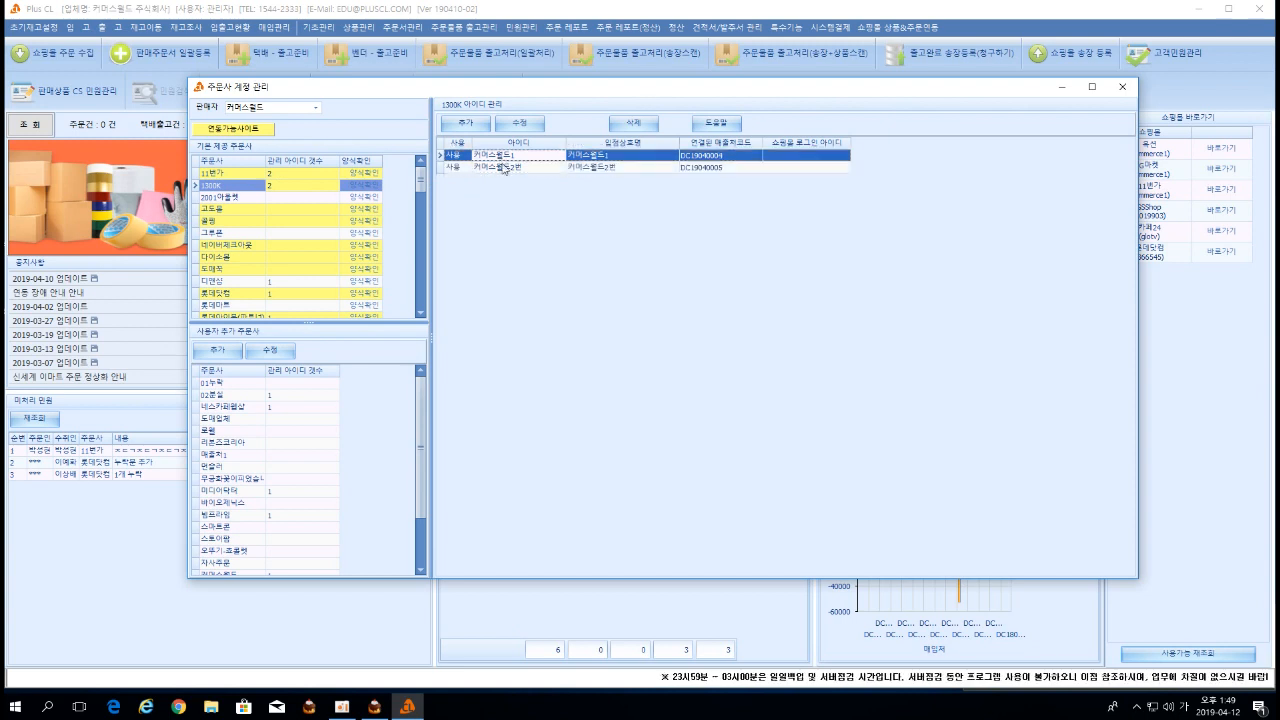
{"action": "left_click", "coordinate": [255, 189]}
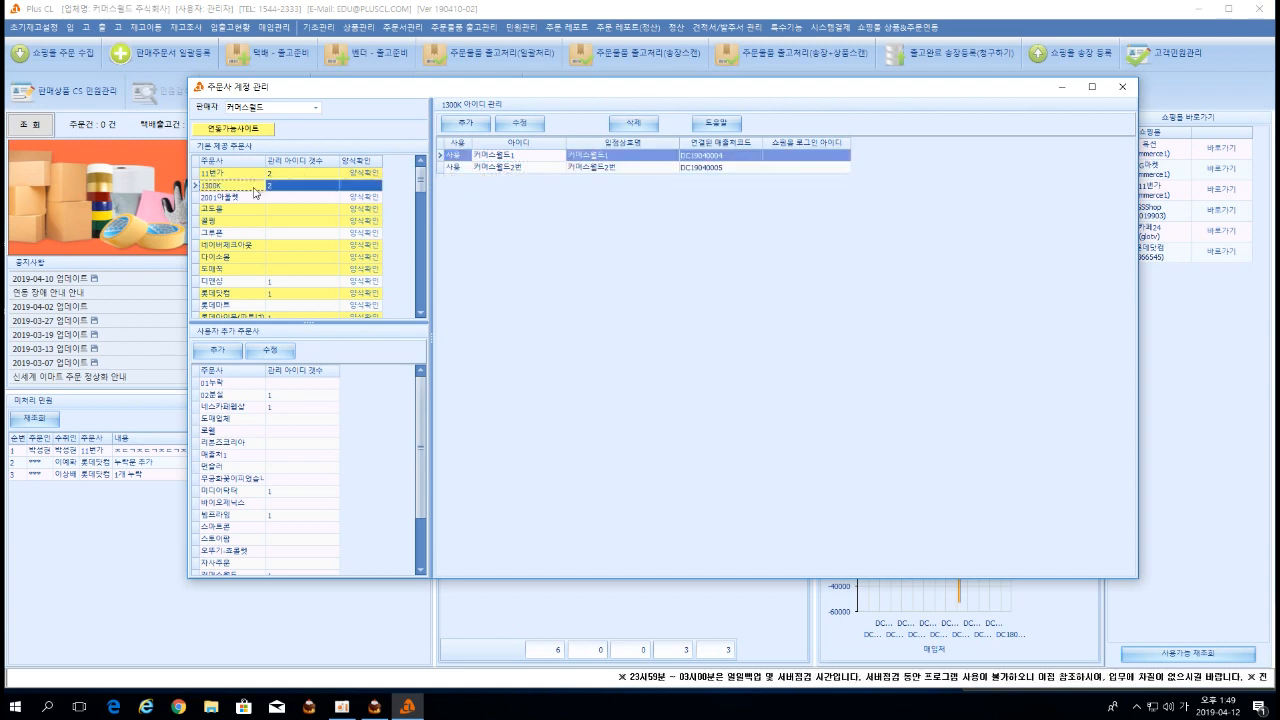
{"action": "left_click", "coordinate": [508, 166]}
{"action": "left_click", "coordinate": [508, 157]}
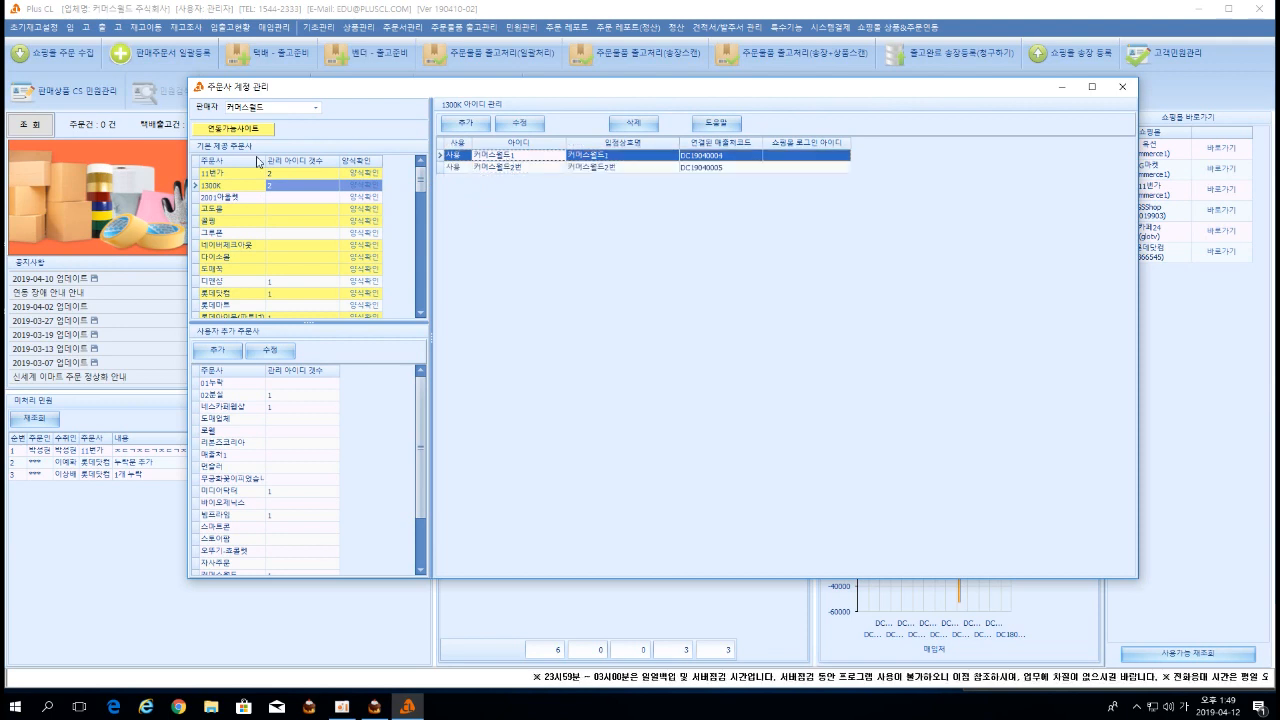
In 판매주문서 일괄등록, pick K026 1300K as 주문사, check its ID list, then close the window.
{"action": "left_click", "coordinate": [176, 63]}
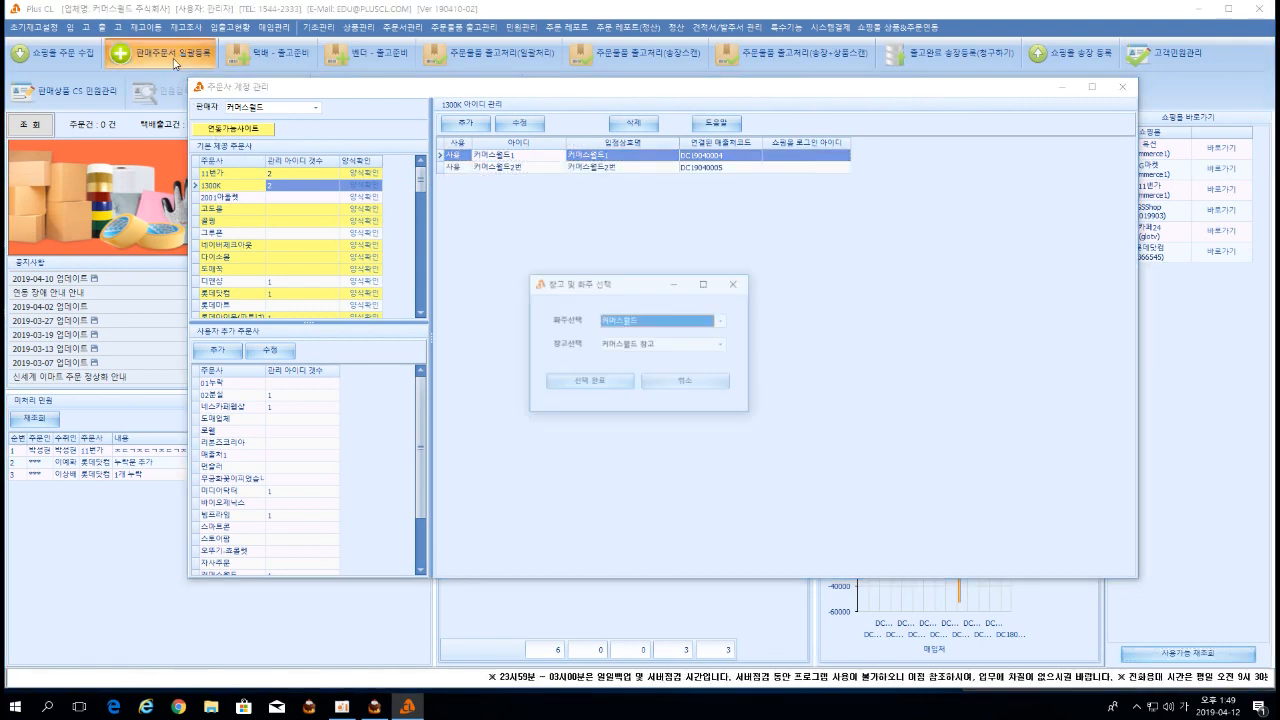
{"action": "left_click", "coordinate": [580, 379]}
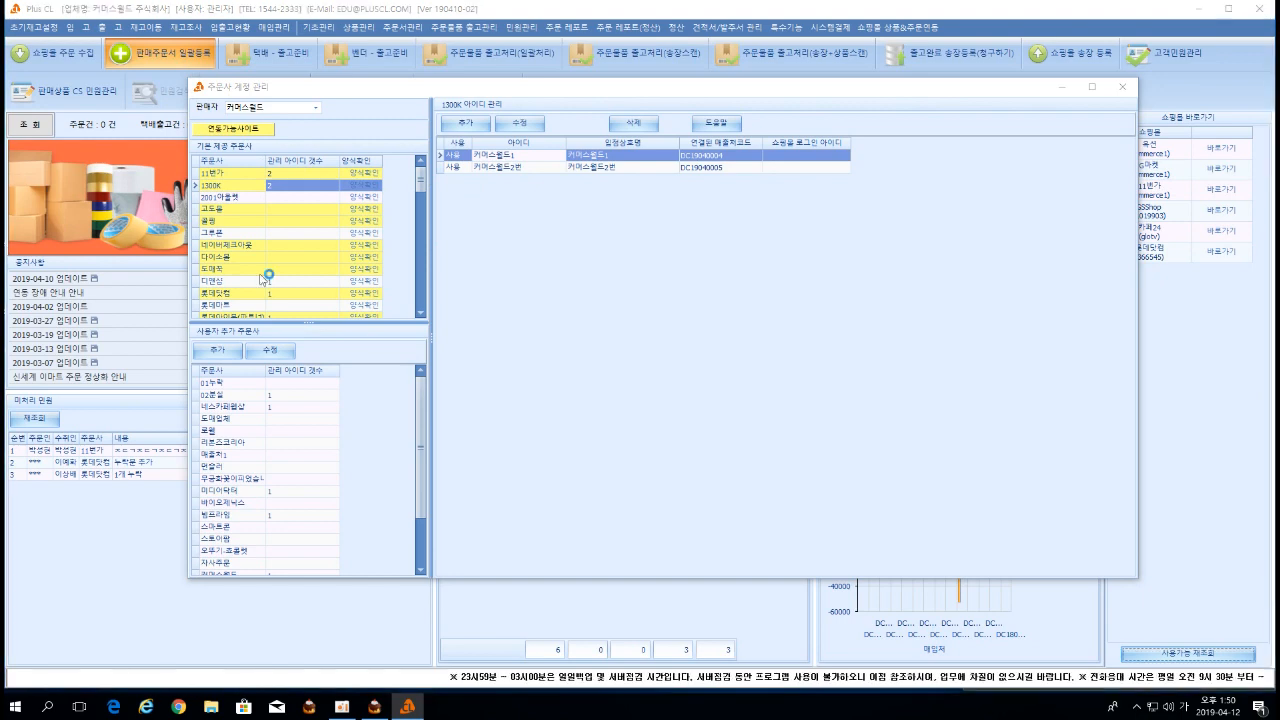
{"action": "left_click", "coordinate": [127, 183]}
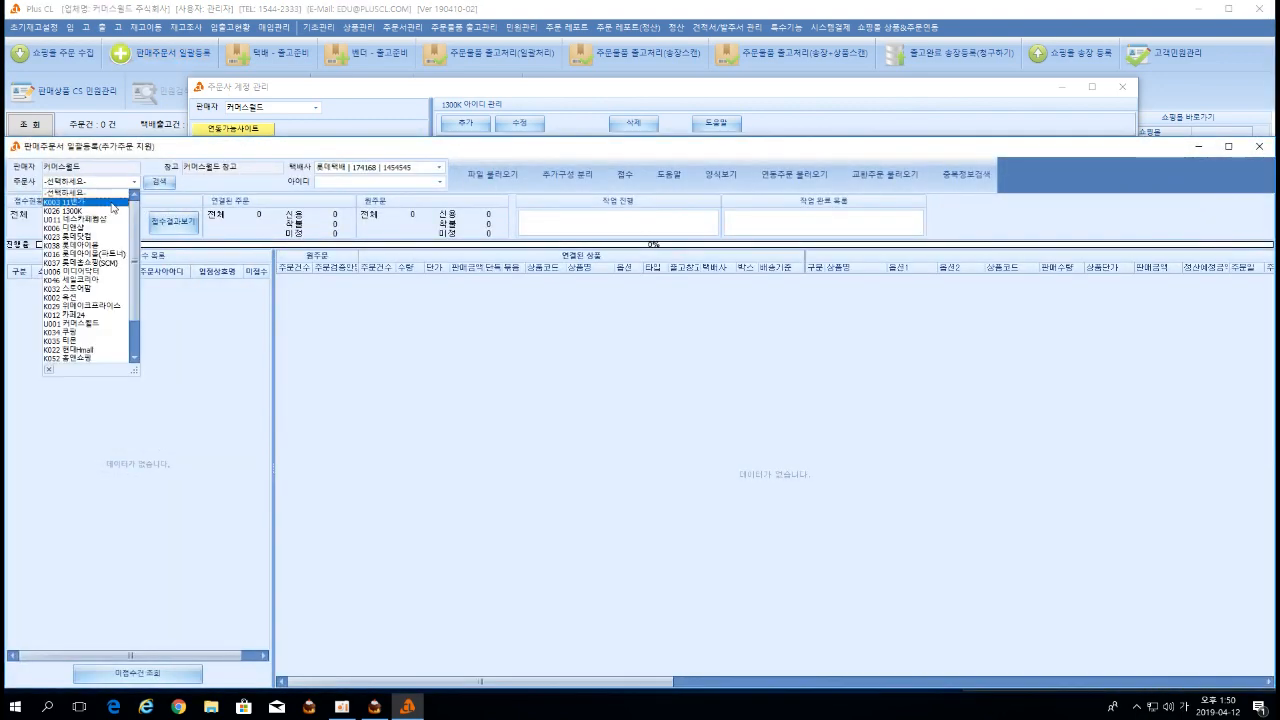
{"action": "left_click", "coordinate": [110, 212]}
{"action": "left_click", "coordinate": [352, 186]}
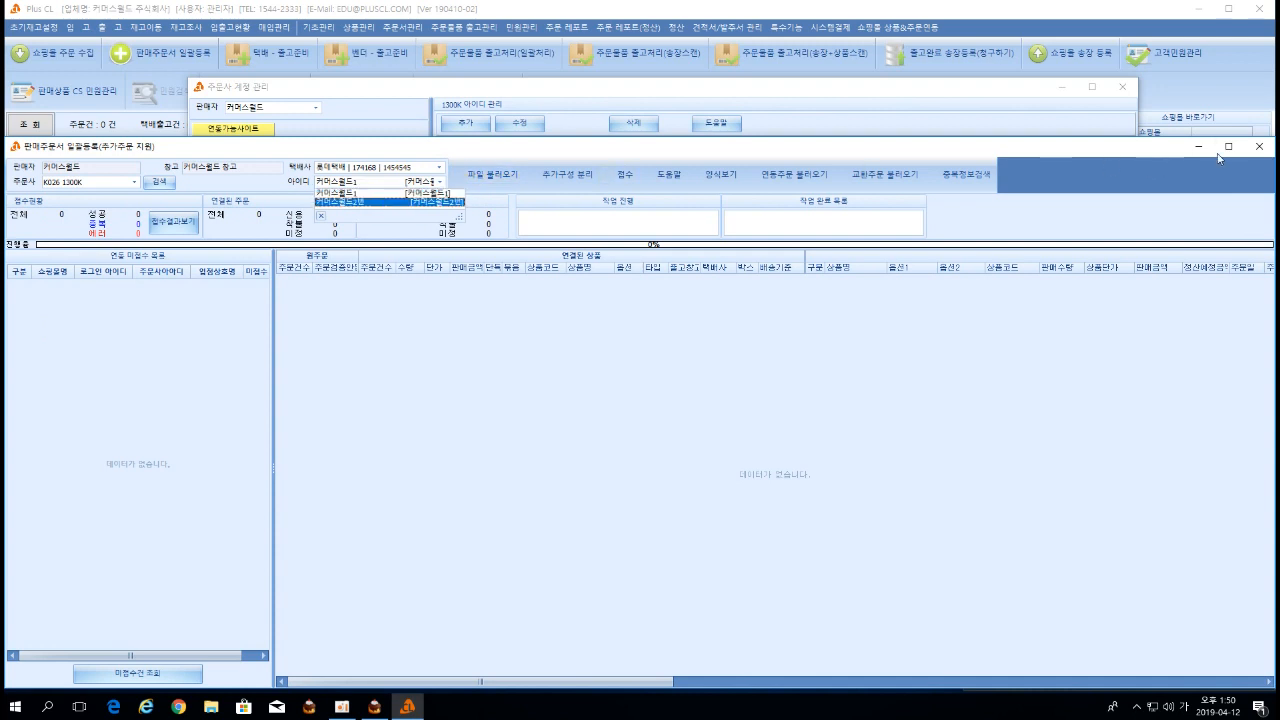
{"action": "left_click", "coordinate": [1259, 146]}
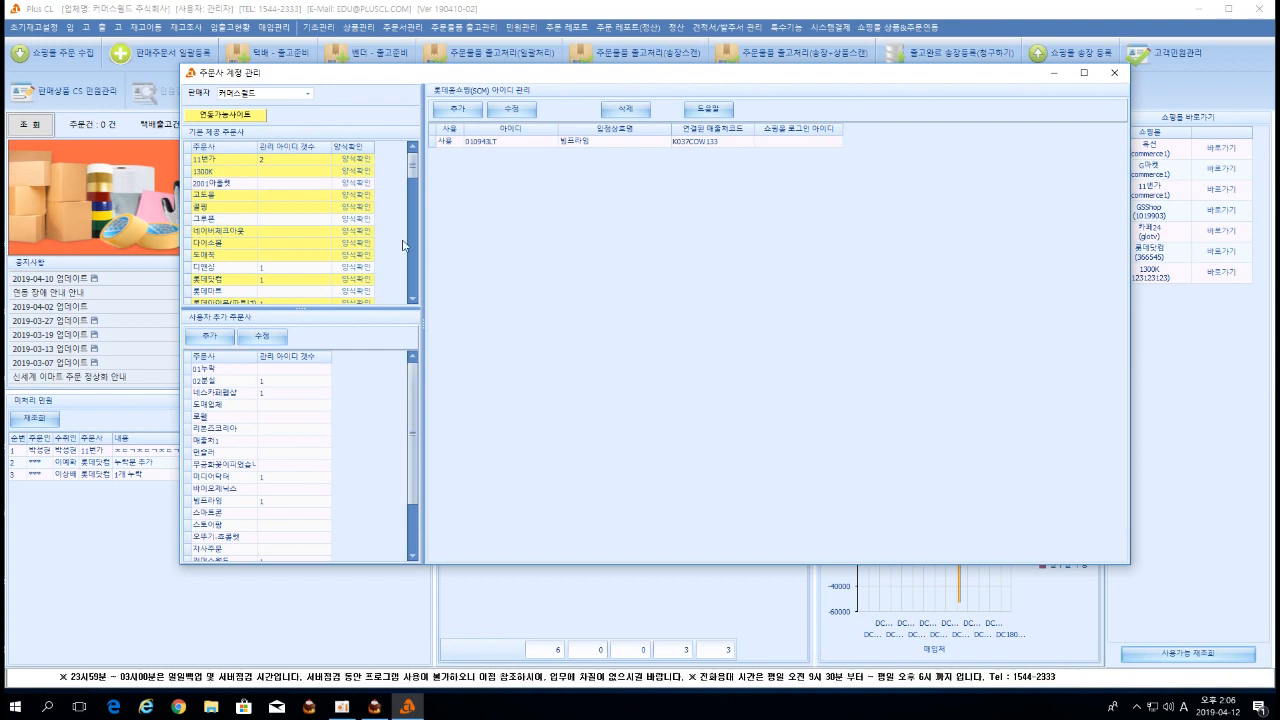
Switch among built-in order sites, then select 11번가 and its first seller ID row.
{"action": "left_click", "coordinate": [228, 160]}
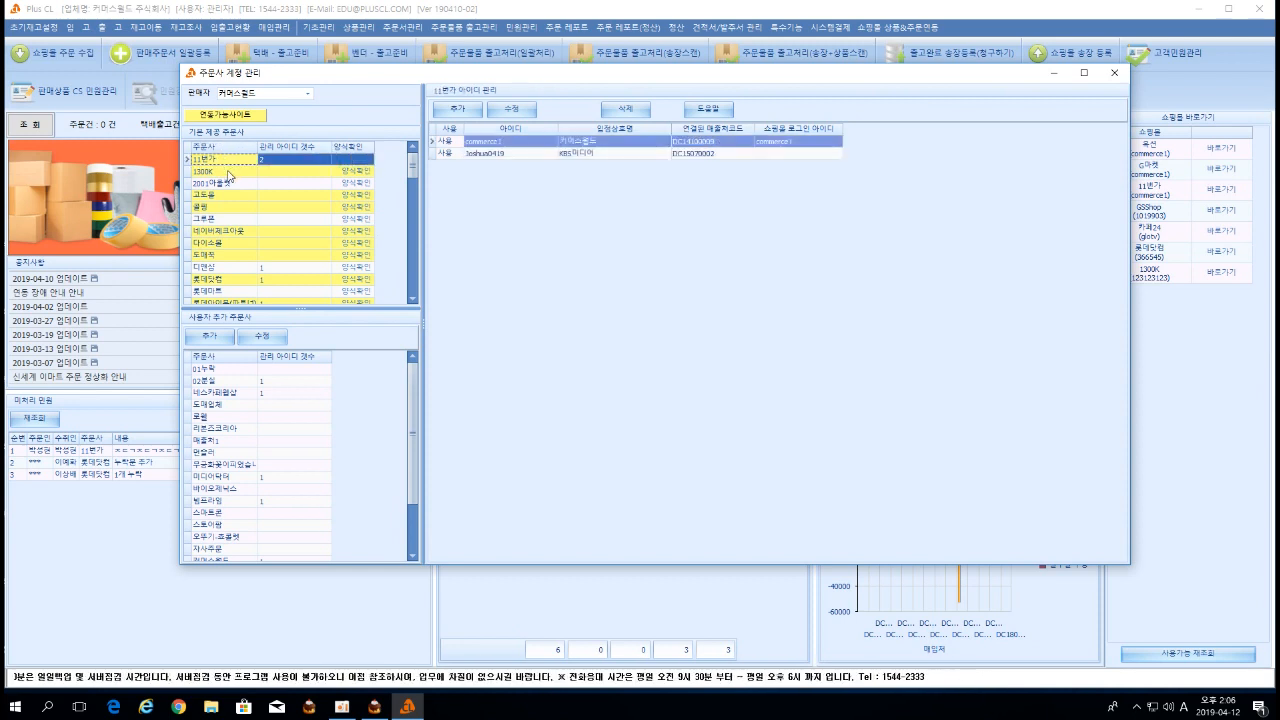
{"action": "left_click", "coordinate": [232, 194]}
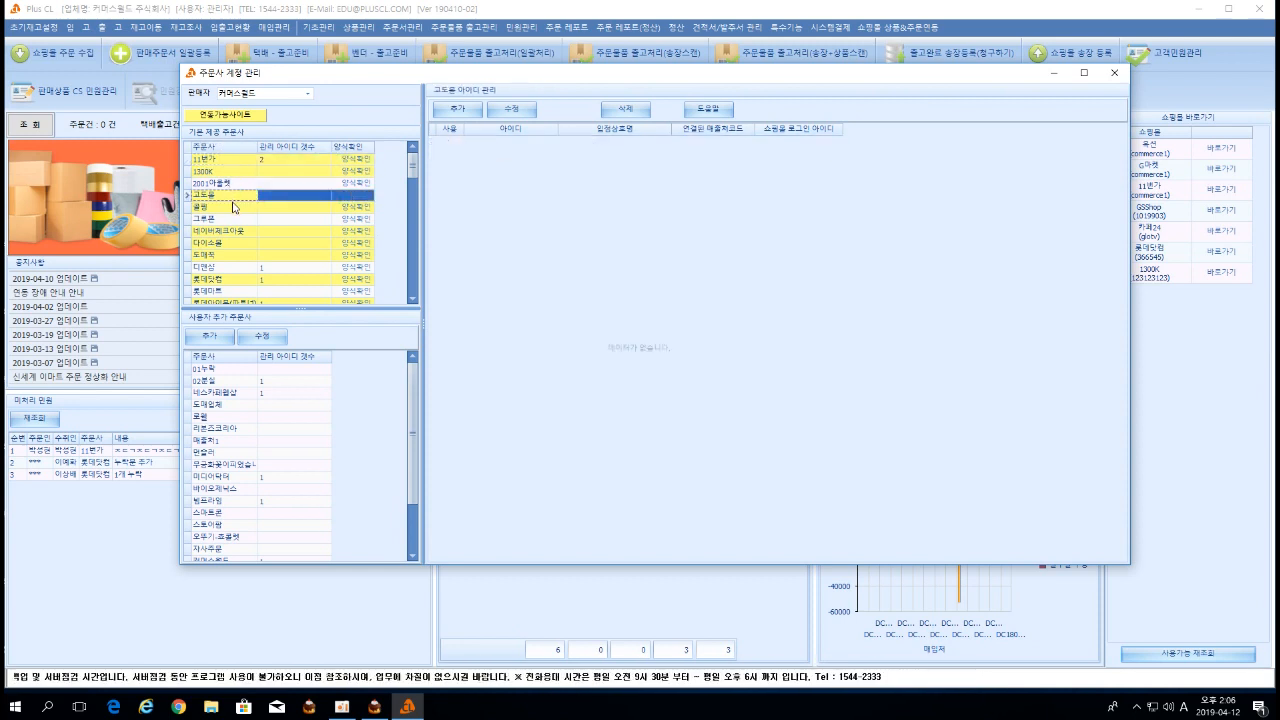
{"action": "left_click", "coordinate": [233, 205]}
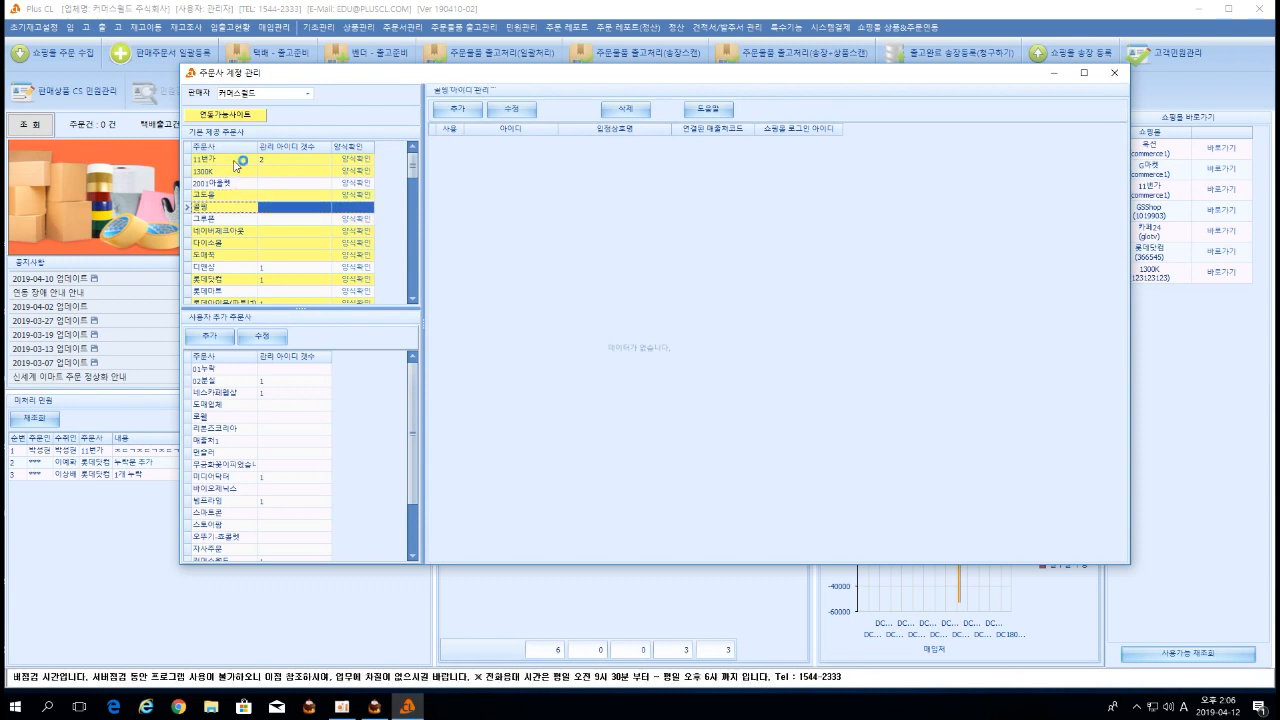
{"action": "left_click", "coordinate": [236, 173]}
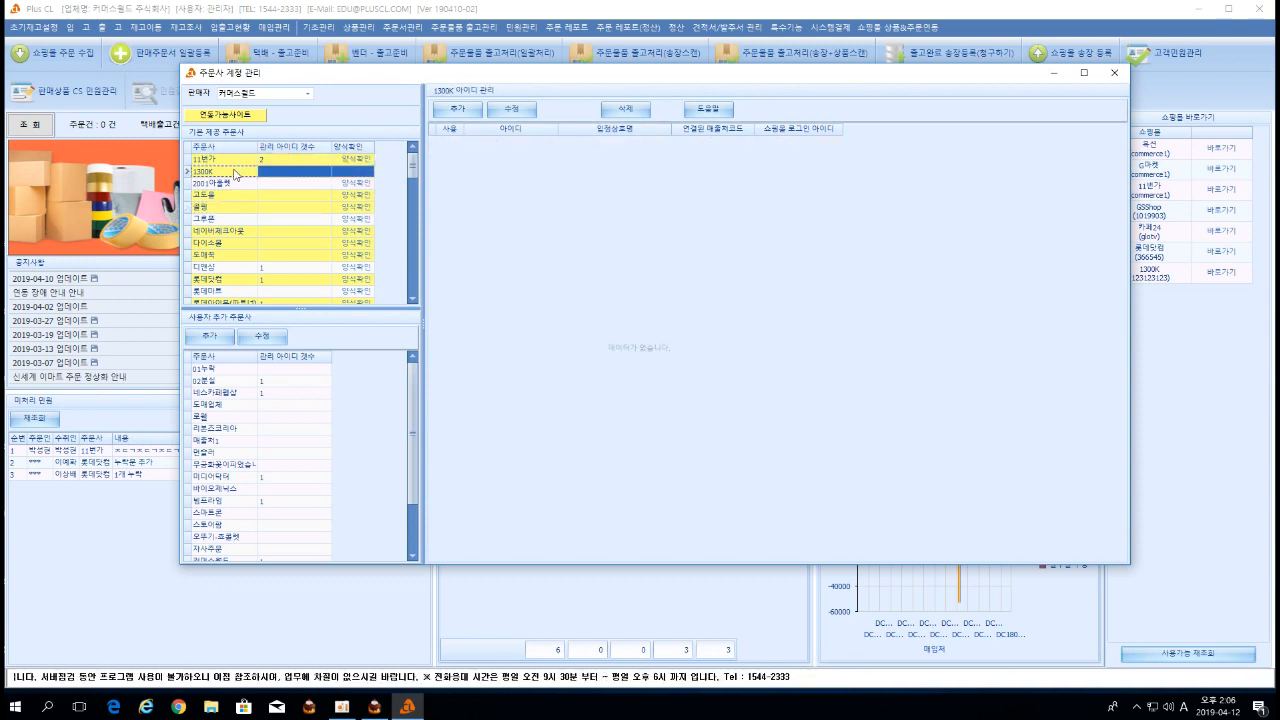
{"action": "left_click", "coordinate": [231, 163]}
{"action": "left_click", "coordinate": [233, 173]}
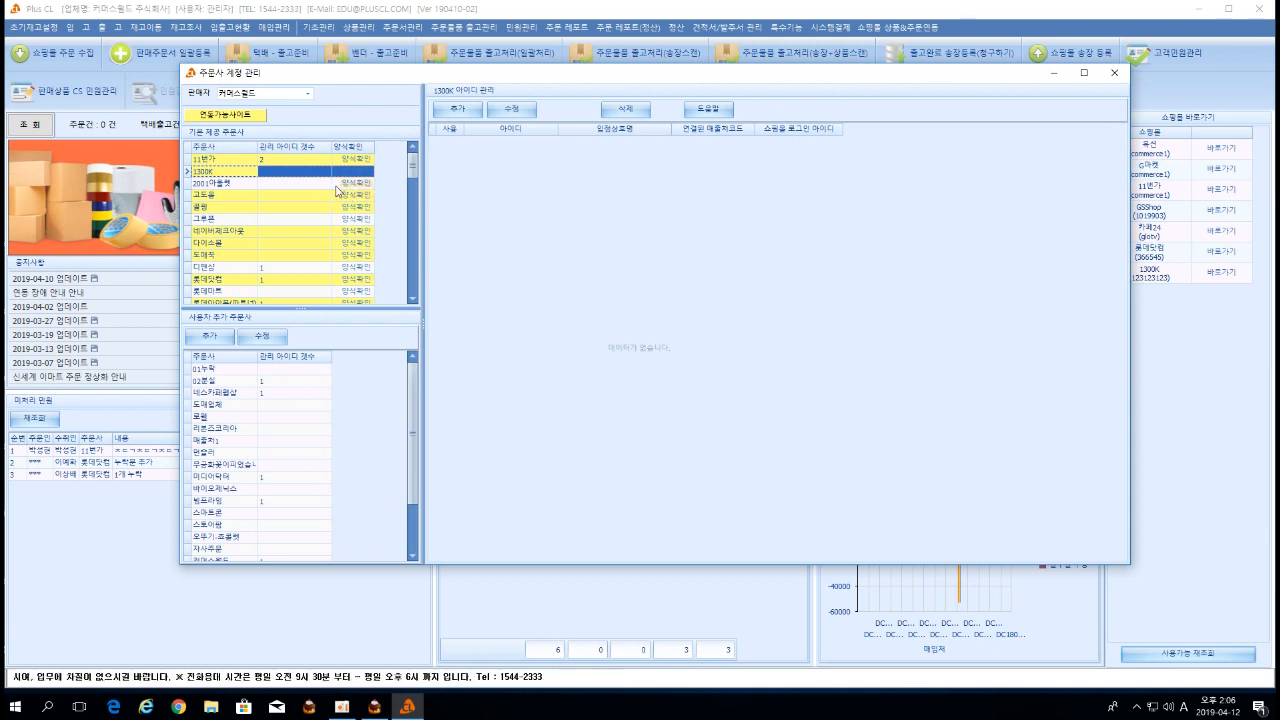
{"action": "left_click", "coordinate": [298, 162]}
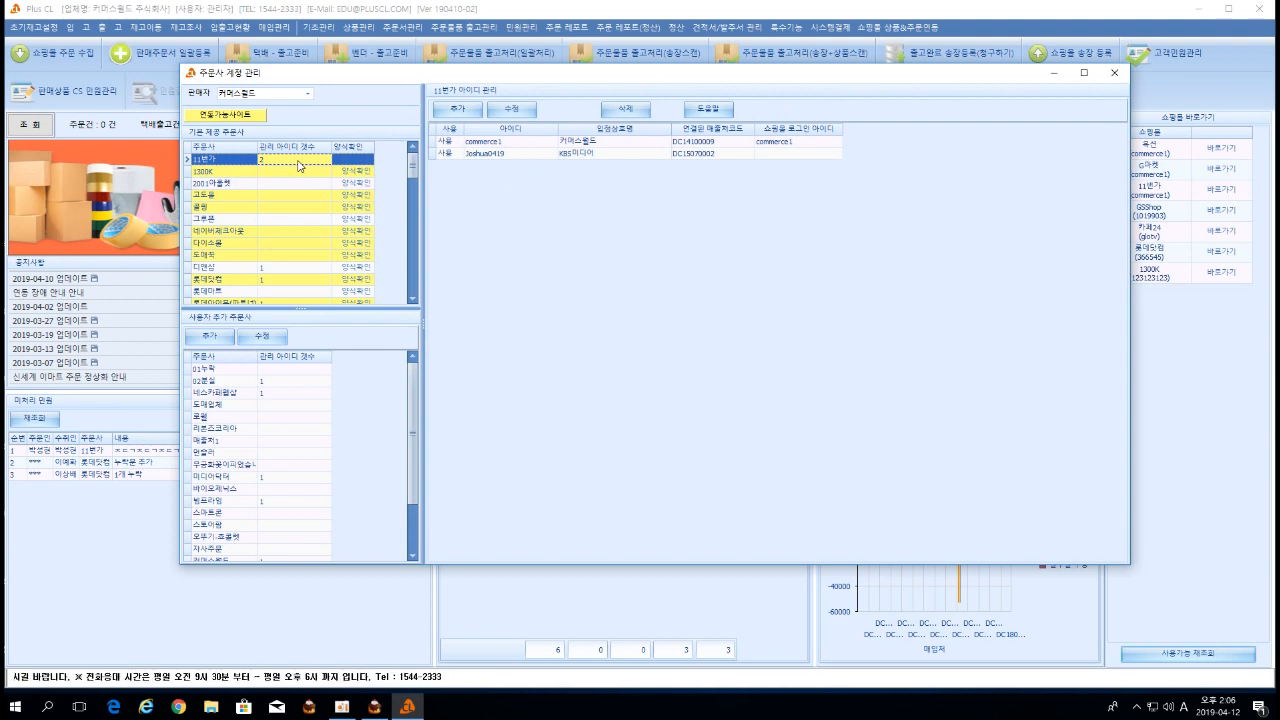
{"action": "left_click", "coordinate": [501, 143]}
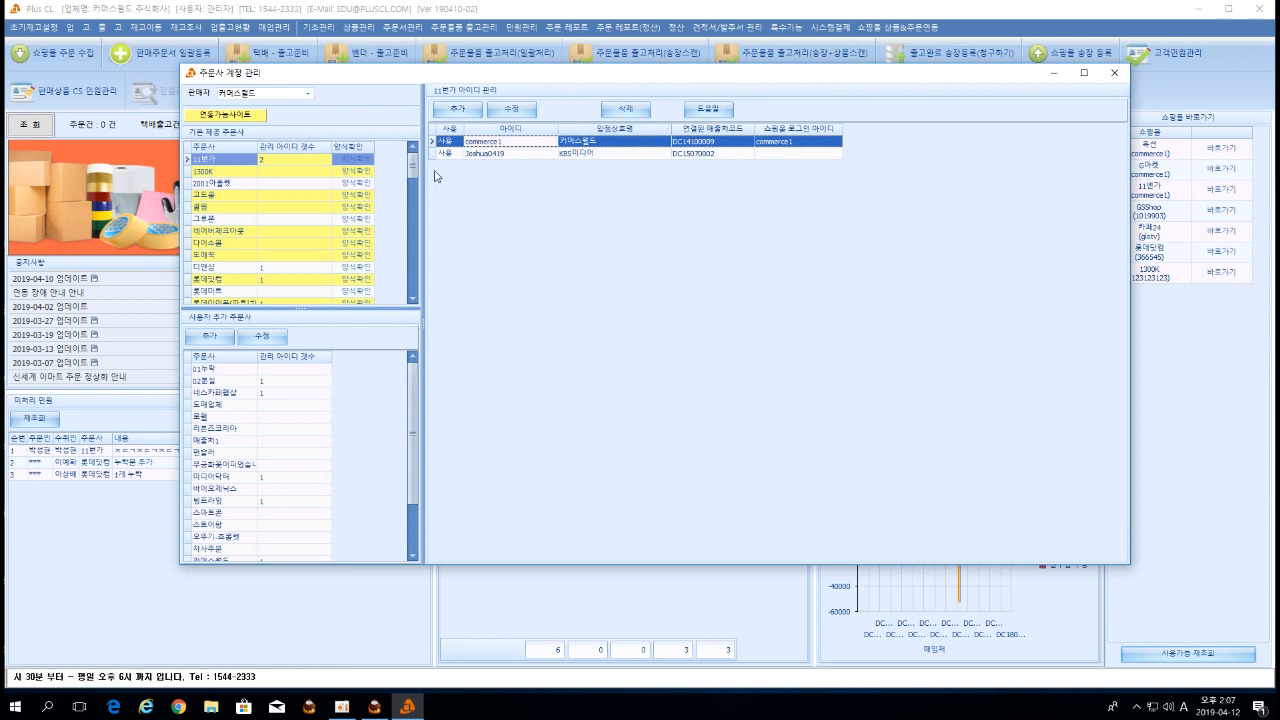
{"action": "left_click", "coordinate": [232, 160]}
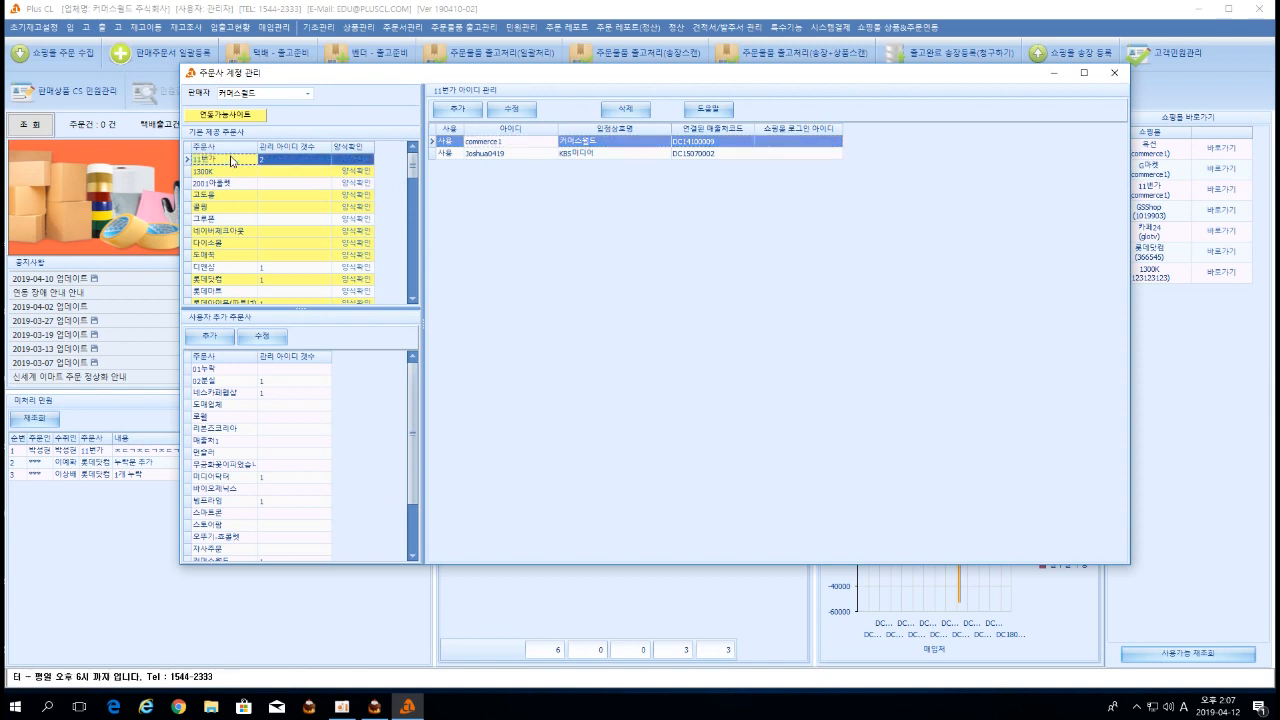
{"action": "left_click", "coordinate": [498, 146]}
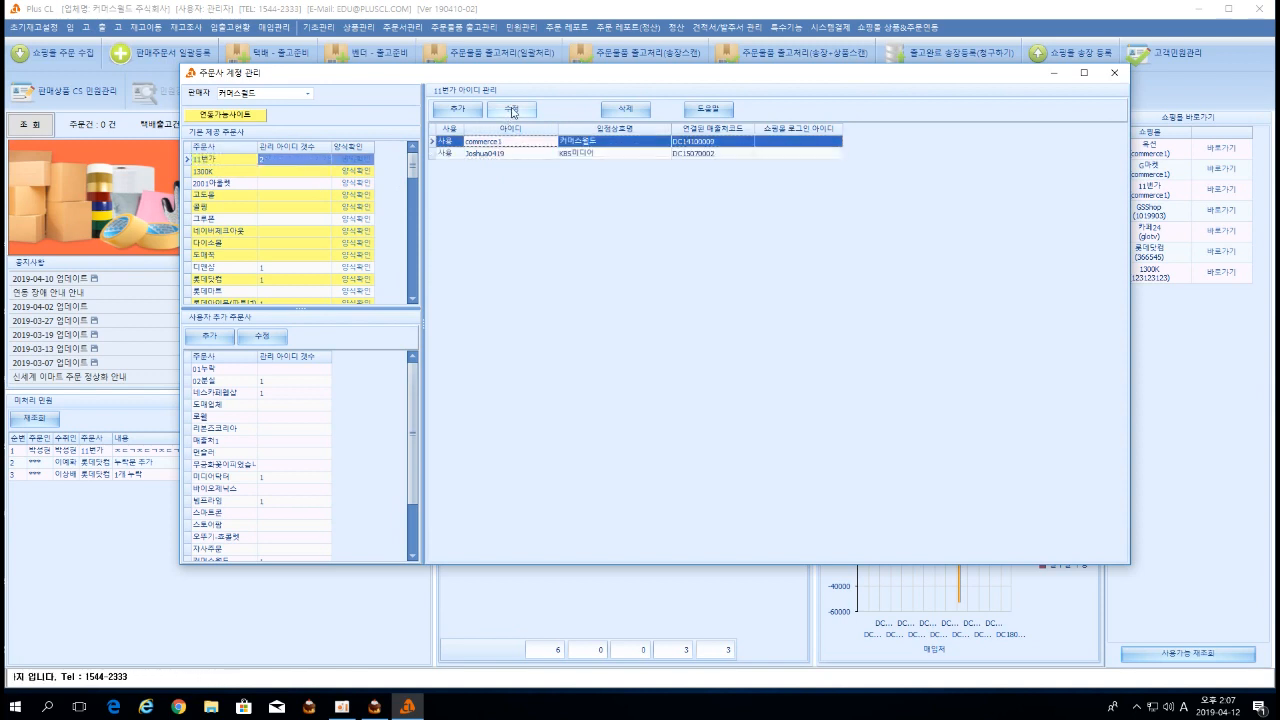
Edit the first 11번가 ID, enter its mall login ID and password, save, and close the form.
{"action": "left_click", "coordinate": [512, 109]}
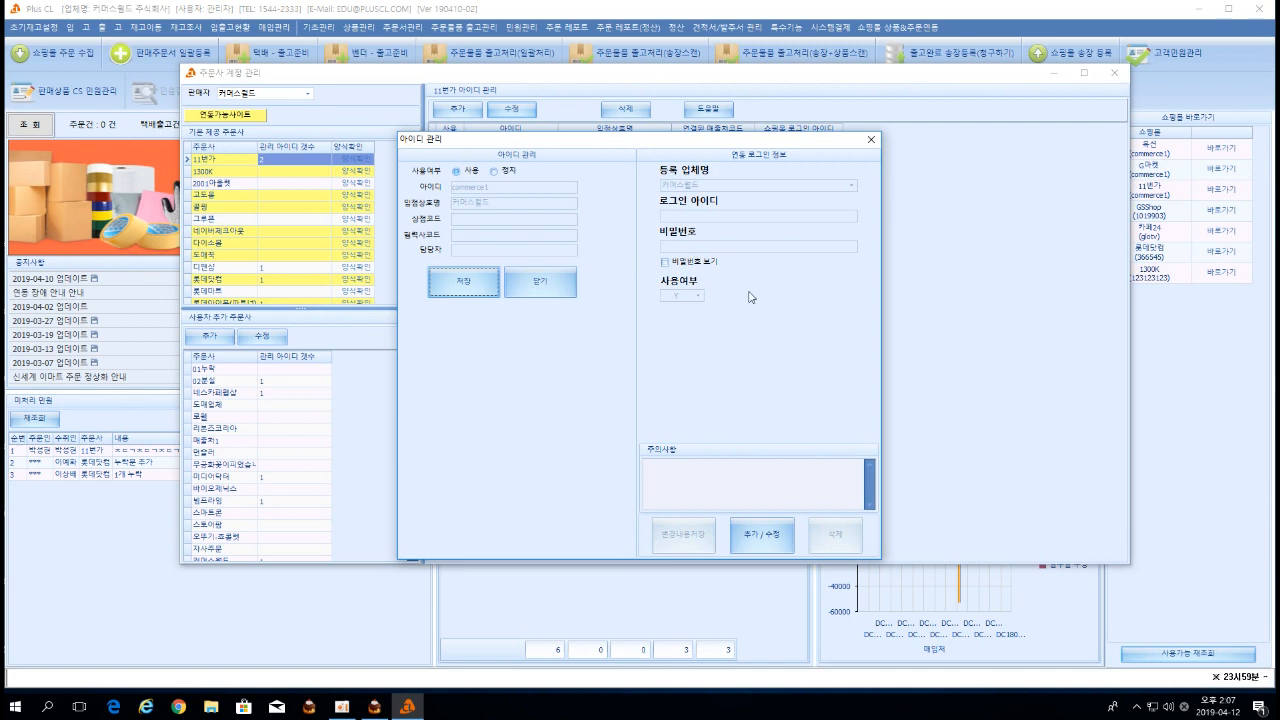
{"action": "left_click", "coordinate": [766, 534]}
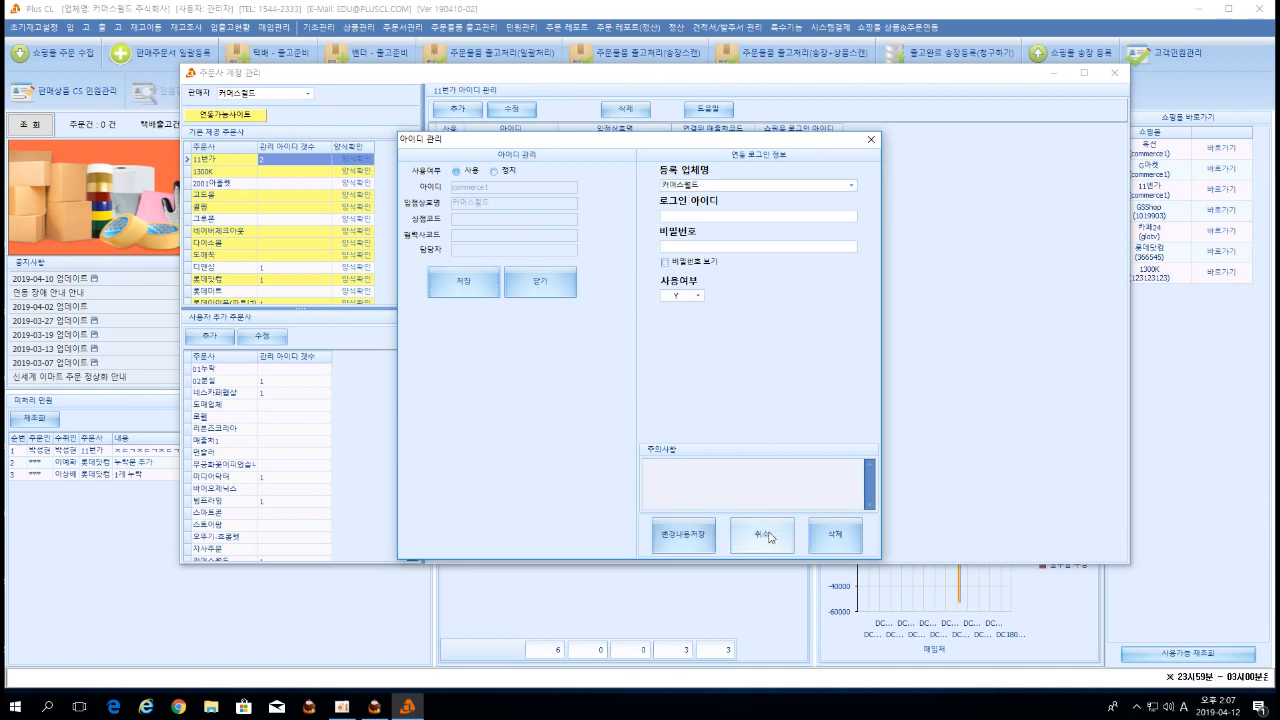
{"action": "left_click", "coordinate": [716, 218]}
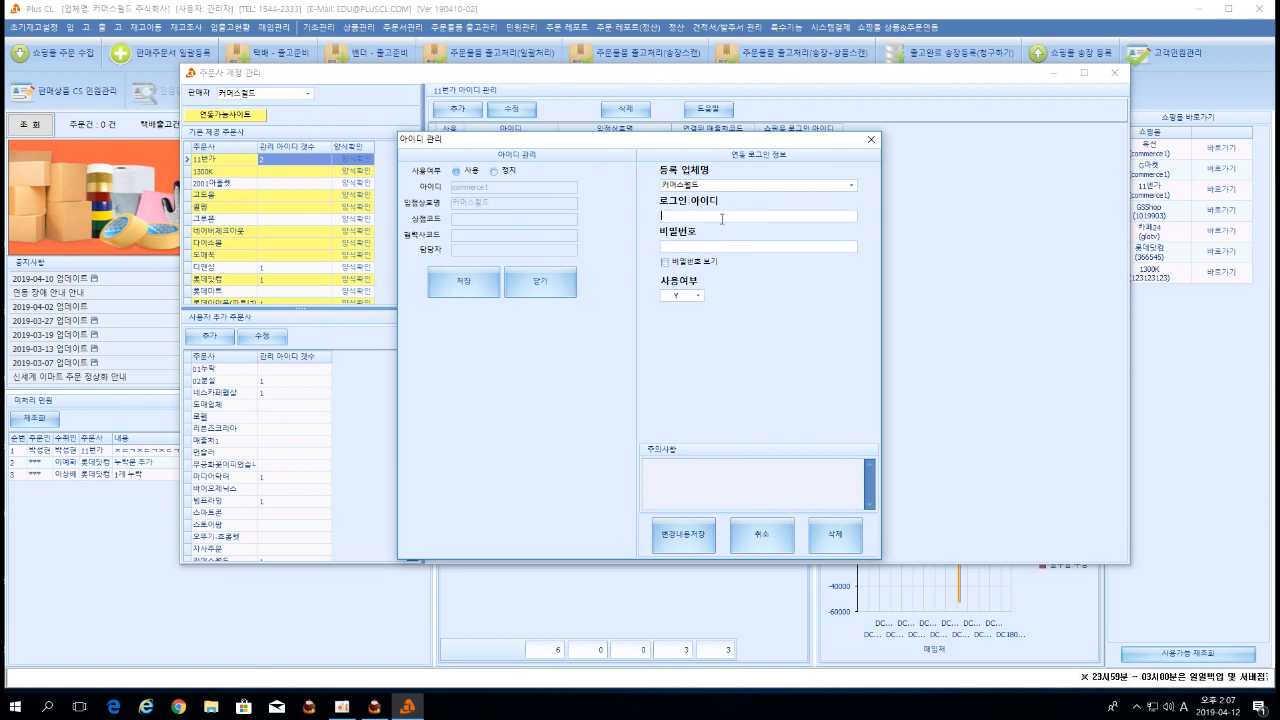
{"action": "type", "text": "123123123"}
{"action": "key", "text": "Tab"}
{"action": "type", "text": "123123123"}
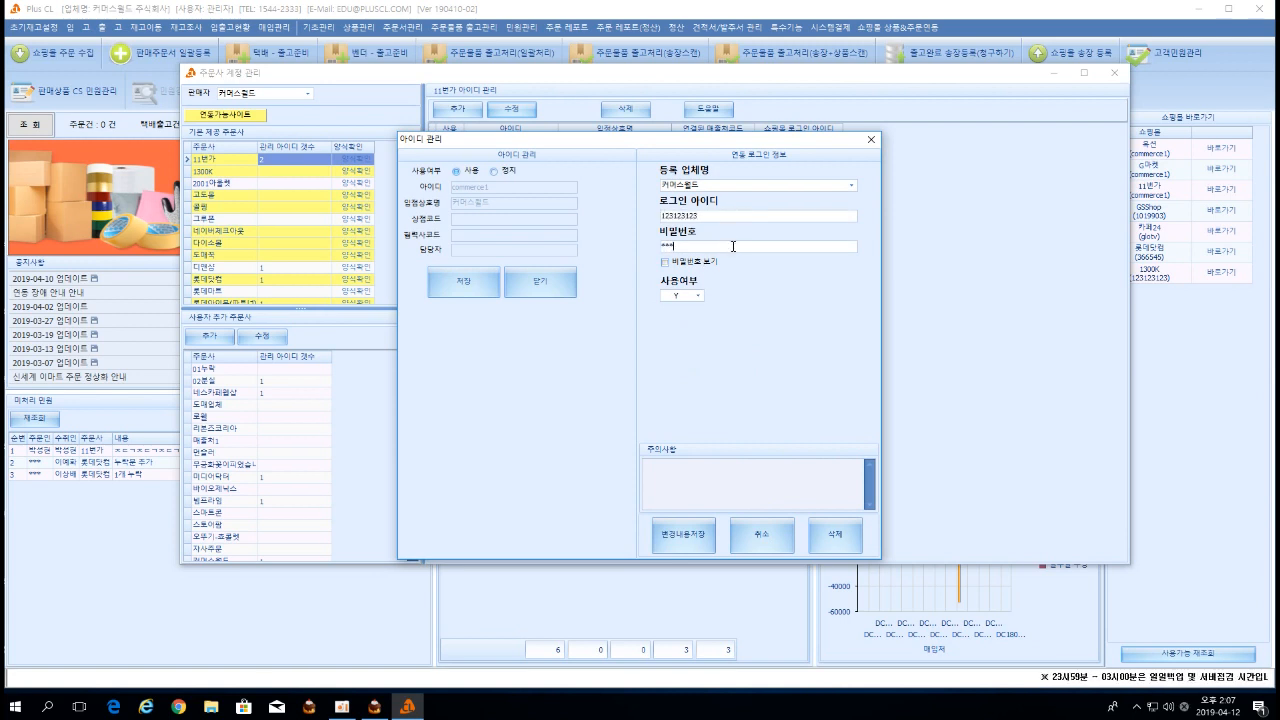
{"action": "type", "text": "123"}
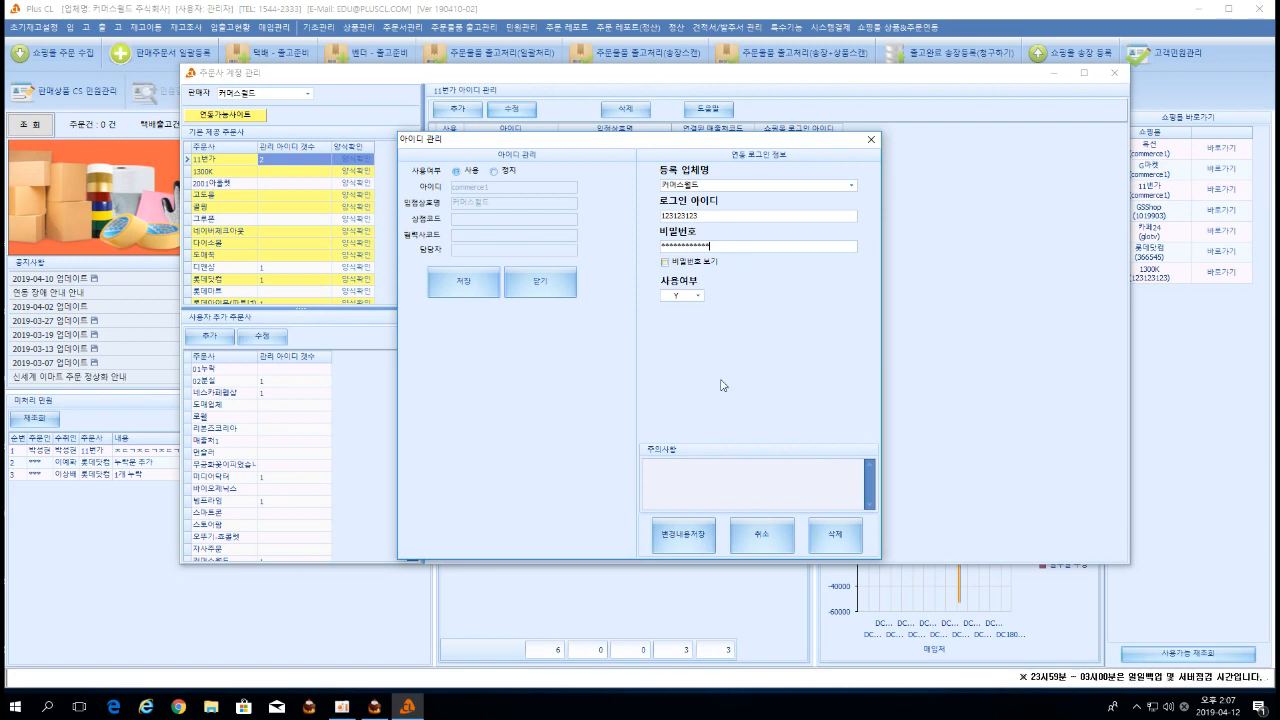
{"action": "left_click", "coordinate": [694, 534]}
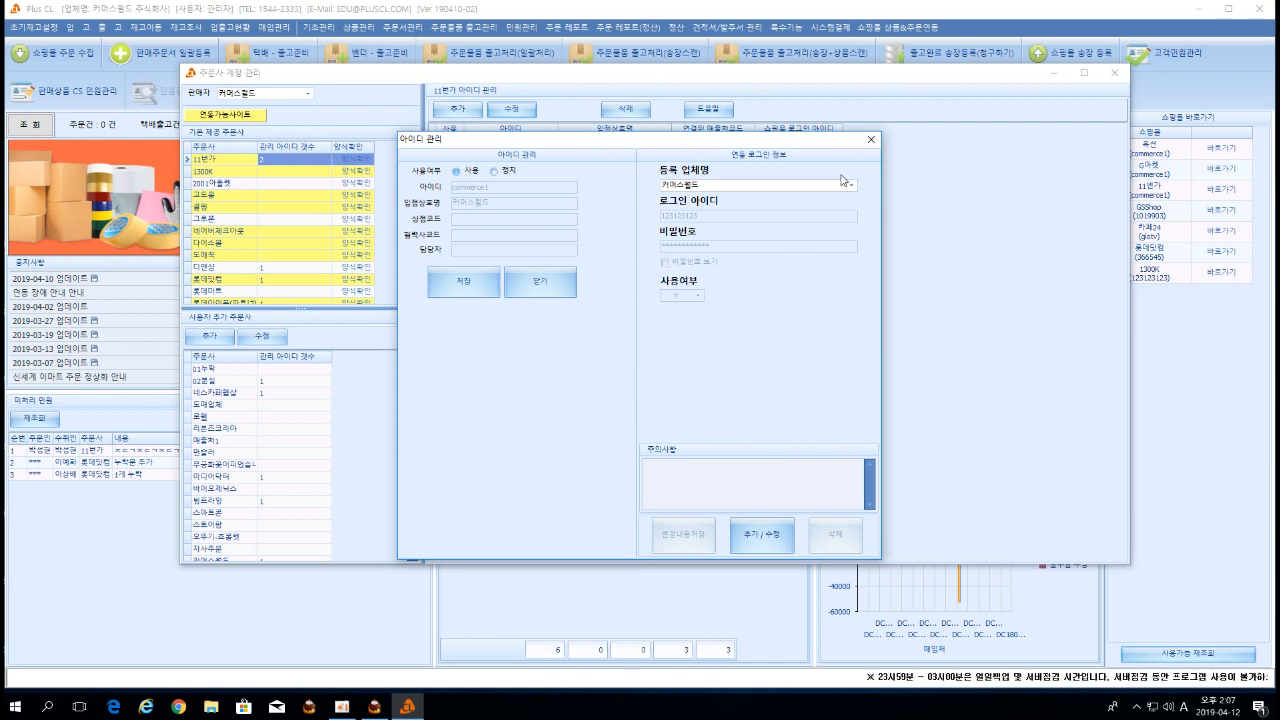
{"action": "left_click", "coordinate": [869, 140]}
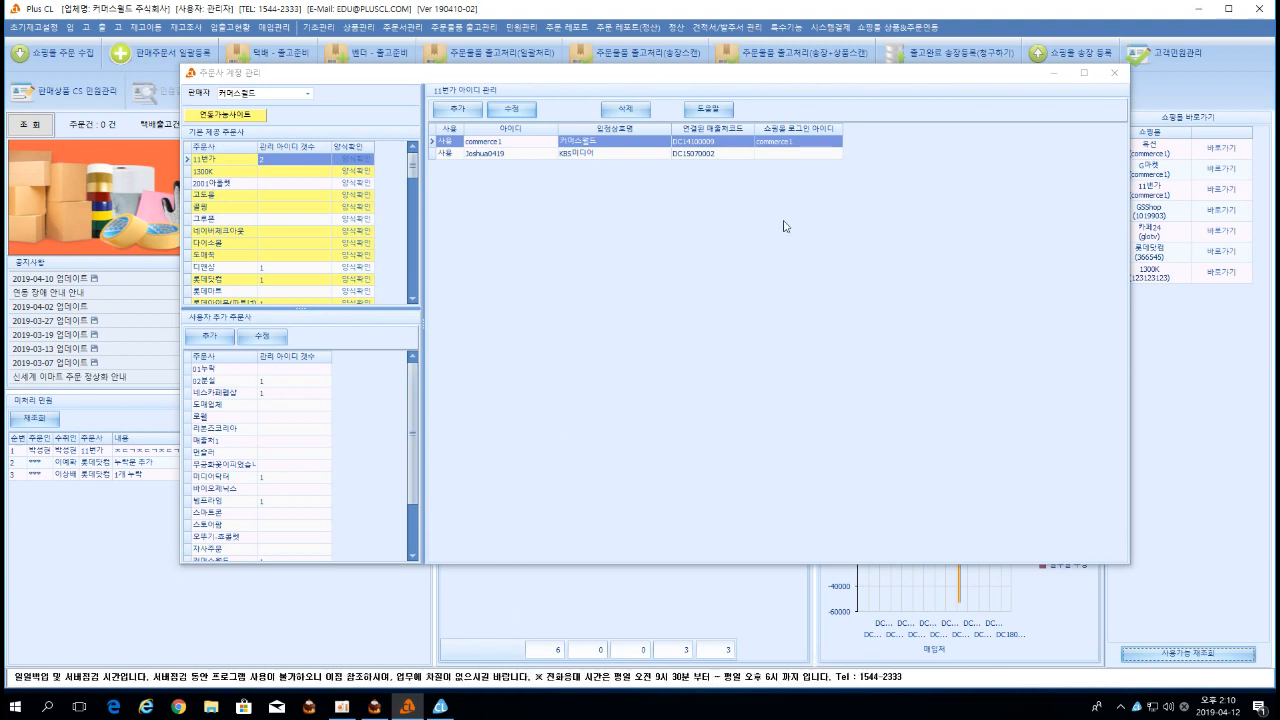
{"action": "left_click", "coordinate": [441, 707]}
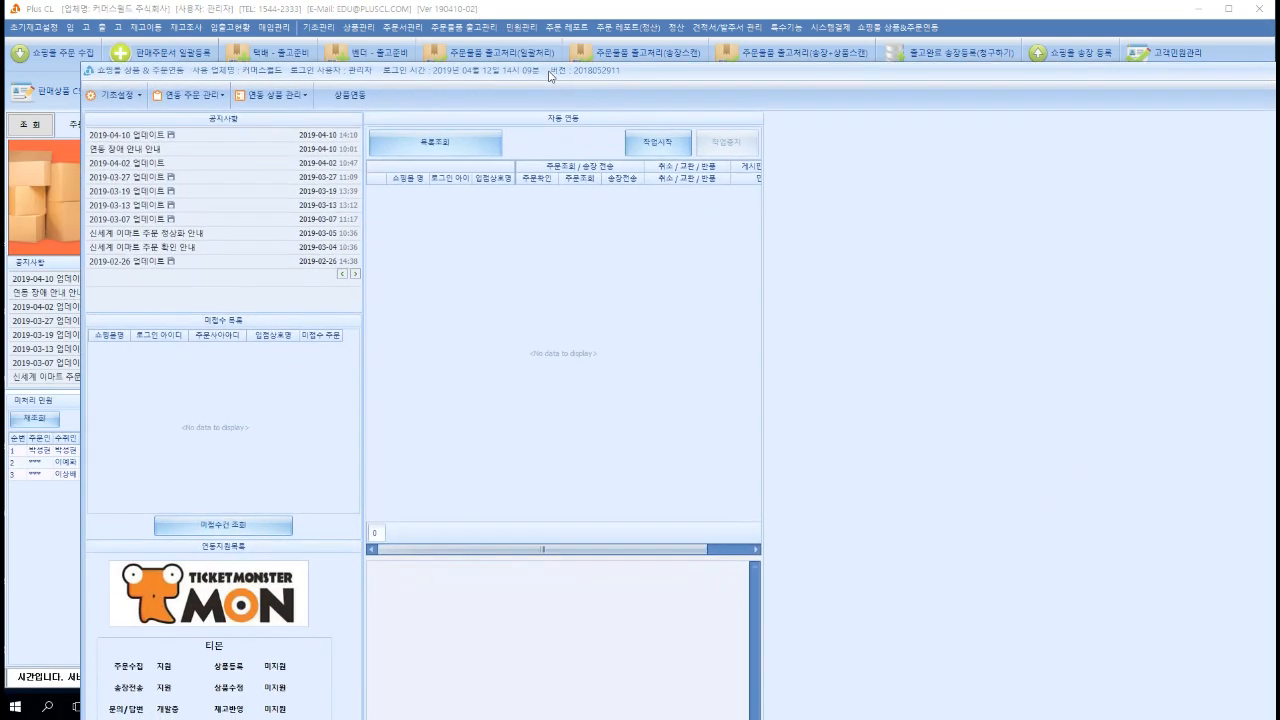
{"action": "left_click", "coordinate": [200, 97]}
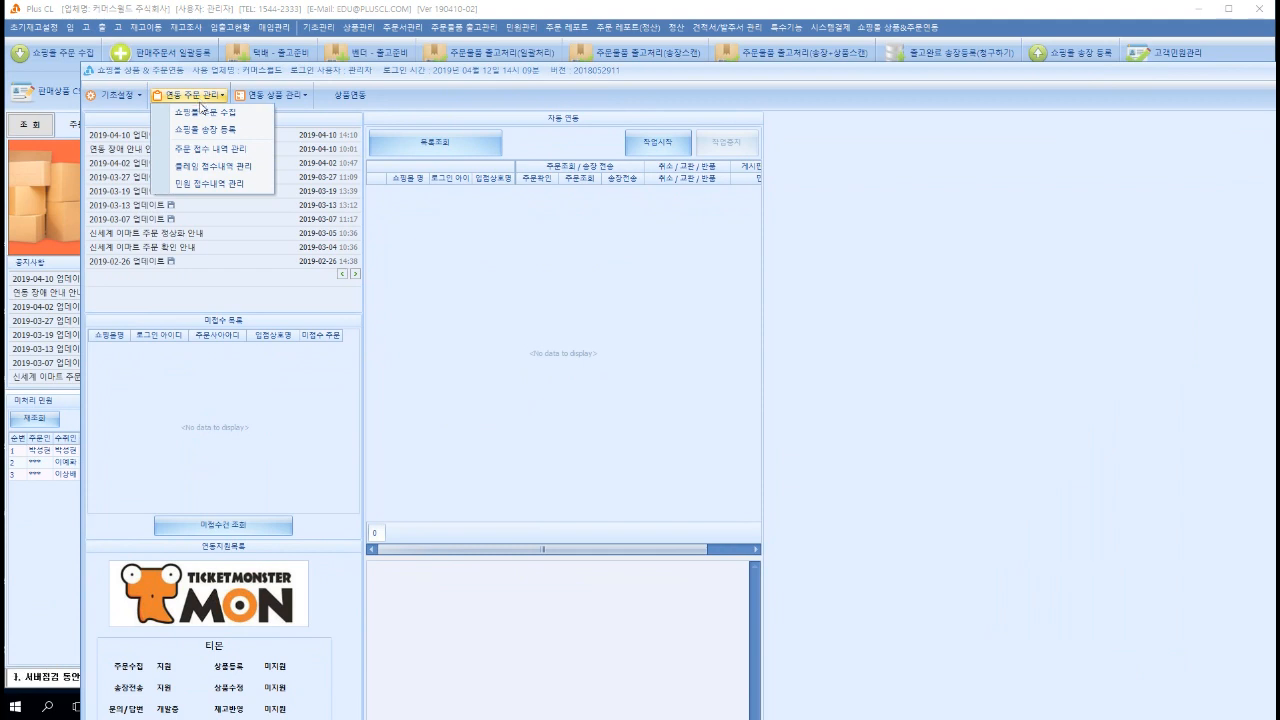
{"action": "left_click", "coordinate": [205, 113]}
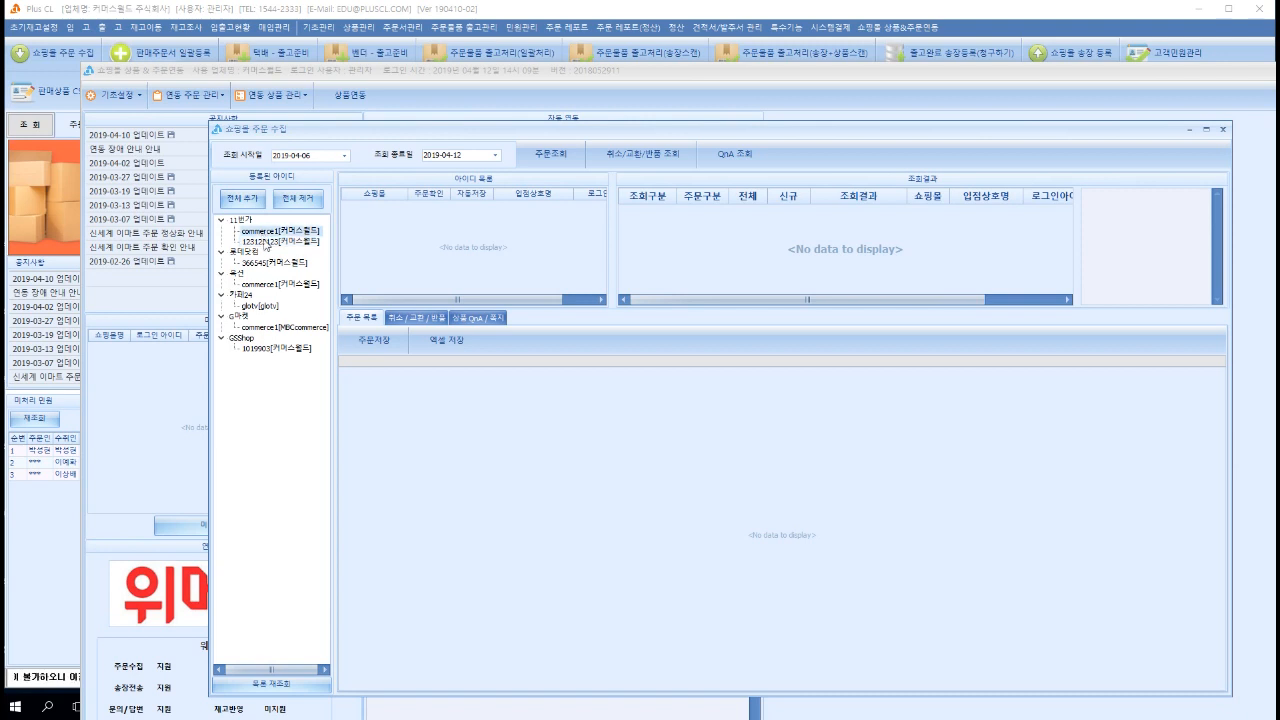
{"action": "double_click", "coordinate": [265, 238]}
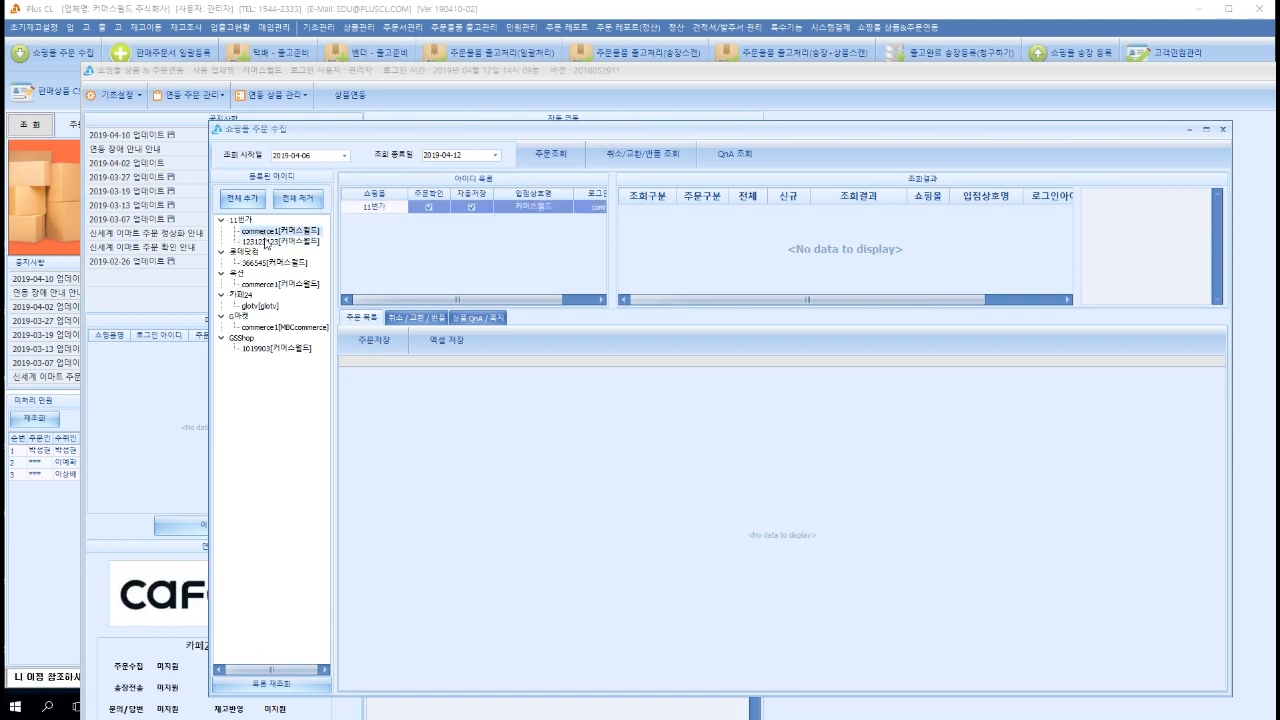
{"action": "double_click", "coordinate": [266, 241]}
{"action": "left_click", "coordinate": [561, 157]}
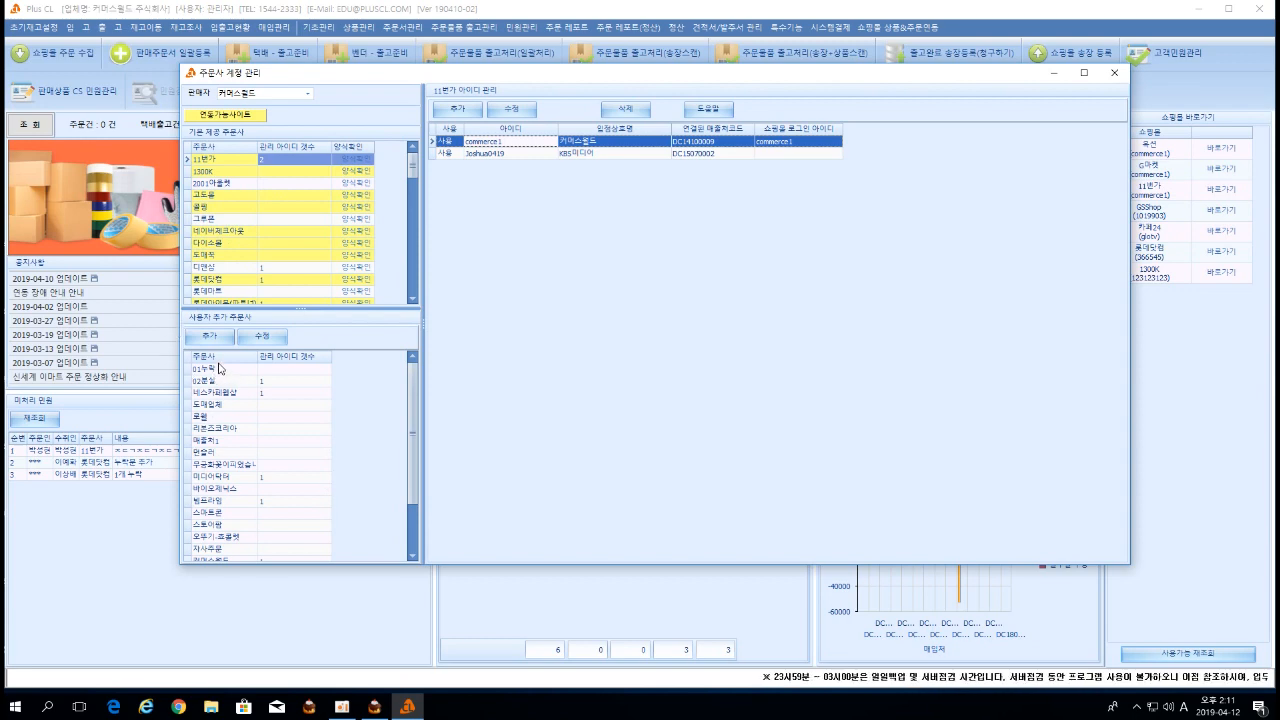
{"action": "left_click", "coordinate": [216, 341]}
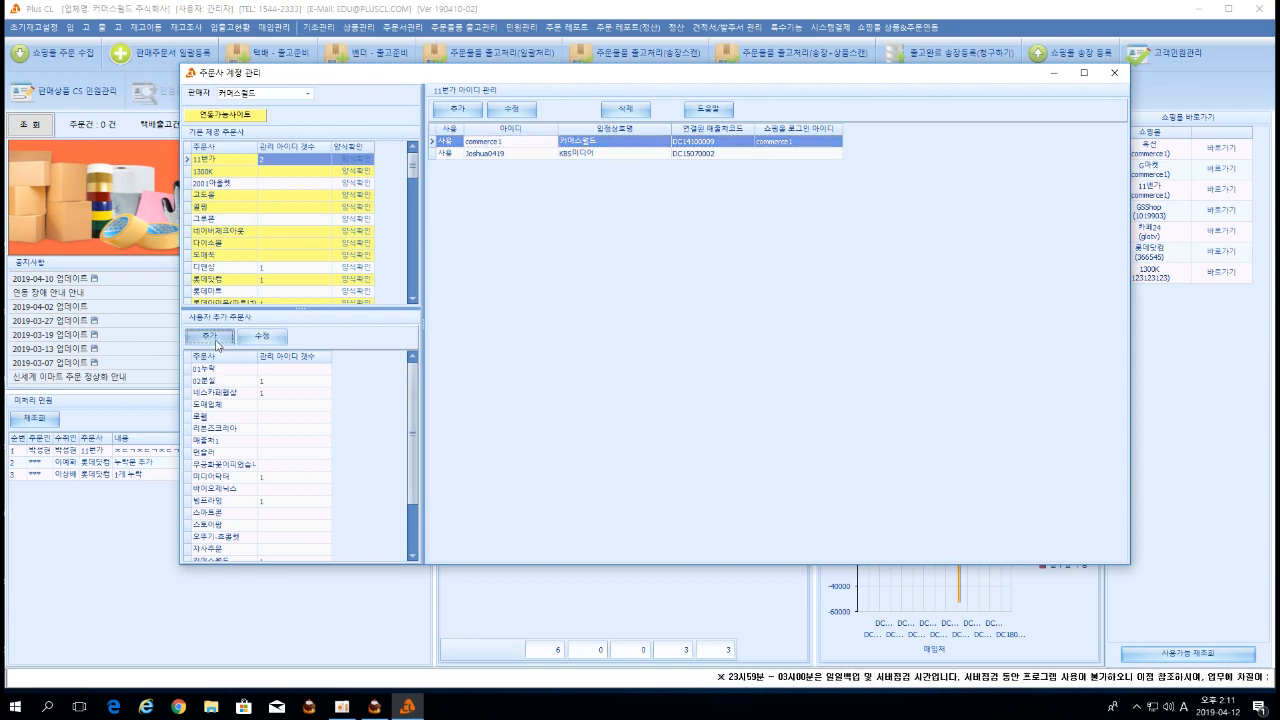
Shift the 주문사 양식 설정 window slightly up and to the right.
{"action": "left_click_drag", "start_coordinate": [413, 122], "coordinate": [443, 93]}
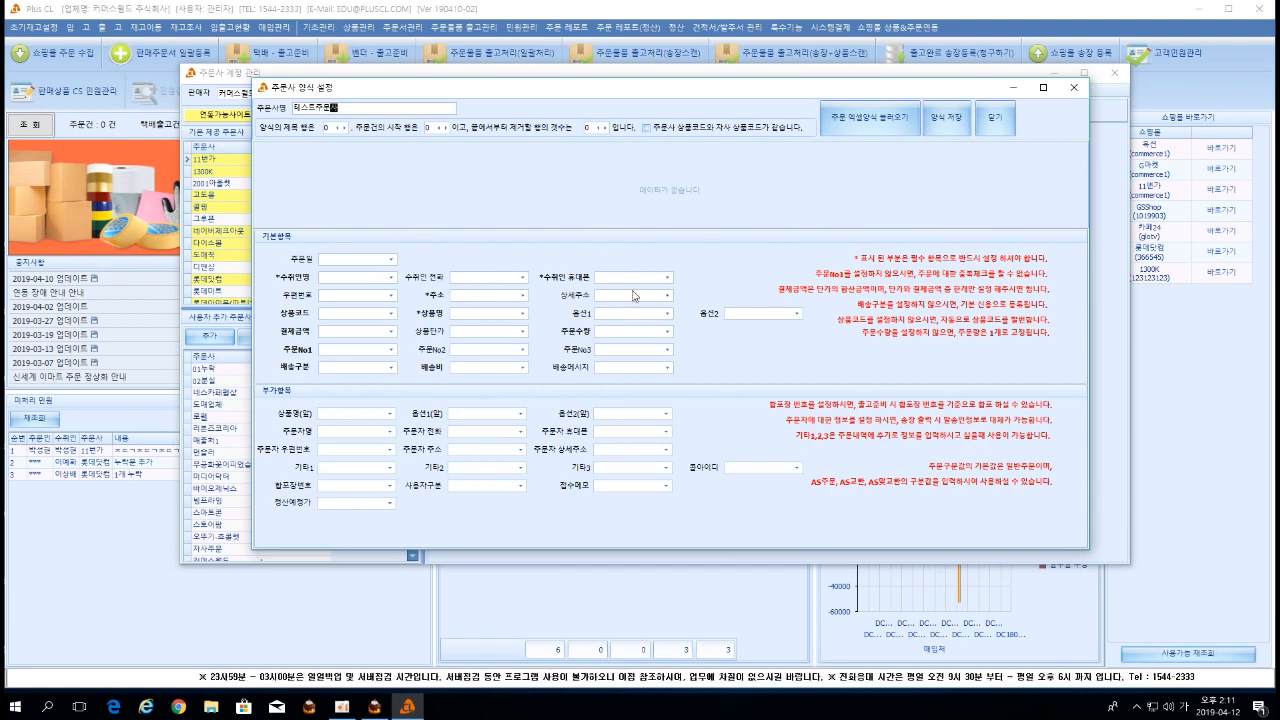
Load 추가주문서테스트양식 from the Desktop as the Excel order form.
{"action": "left_click", "coordinate": [879, 122]}
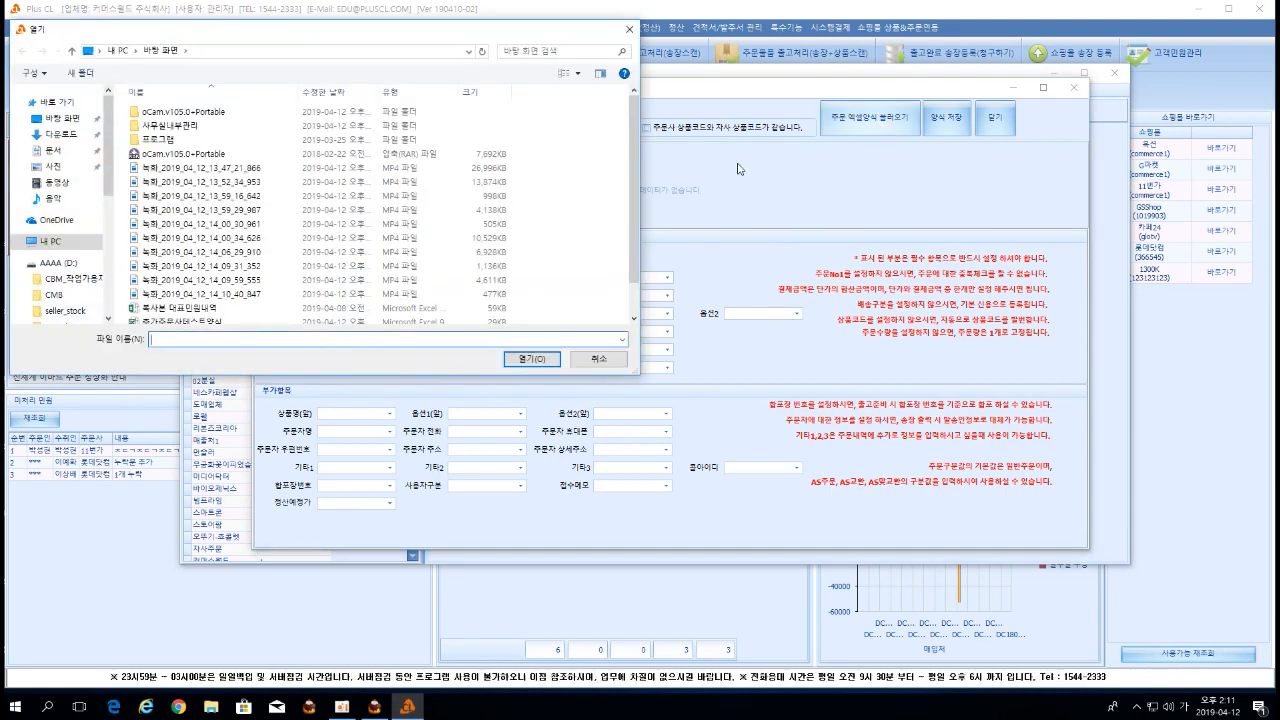
{"action": "left_click", "coordinate": [62, 118]}
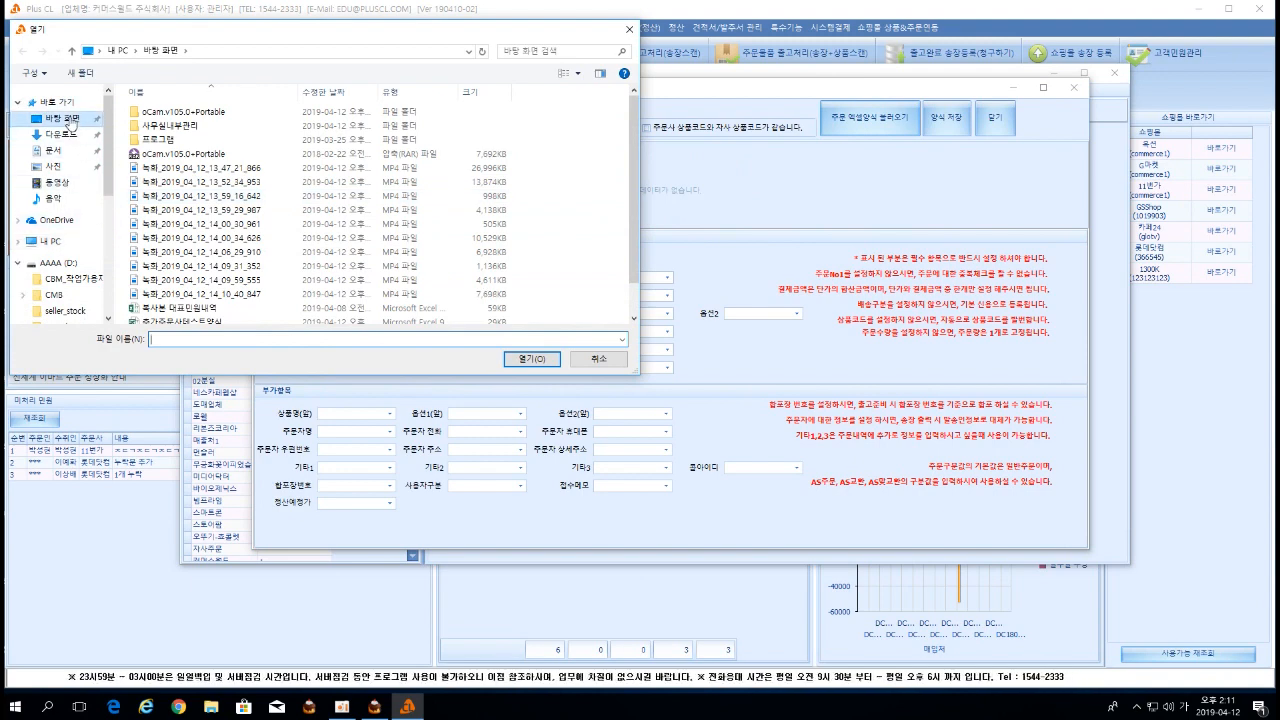
{"action": "left_click", "coordinate": [197, 325]}
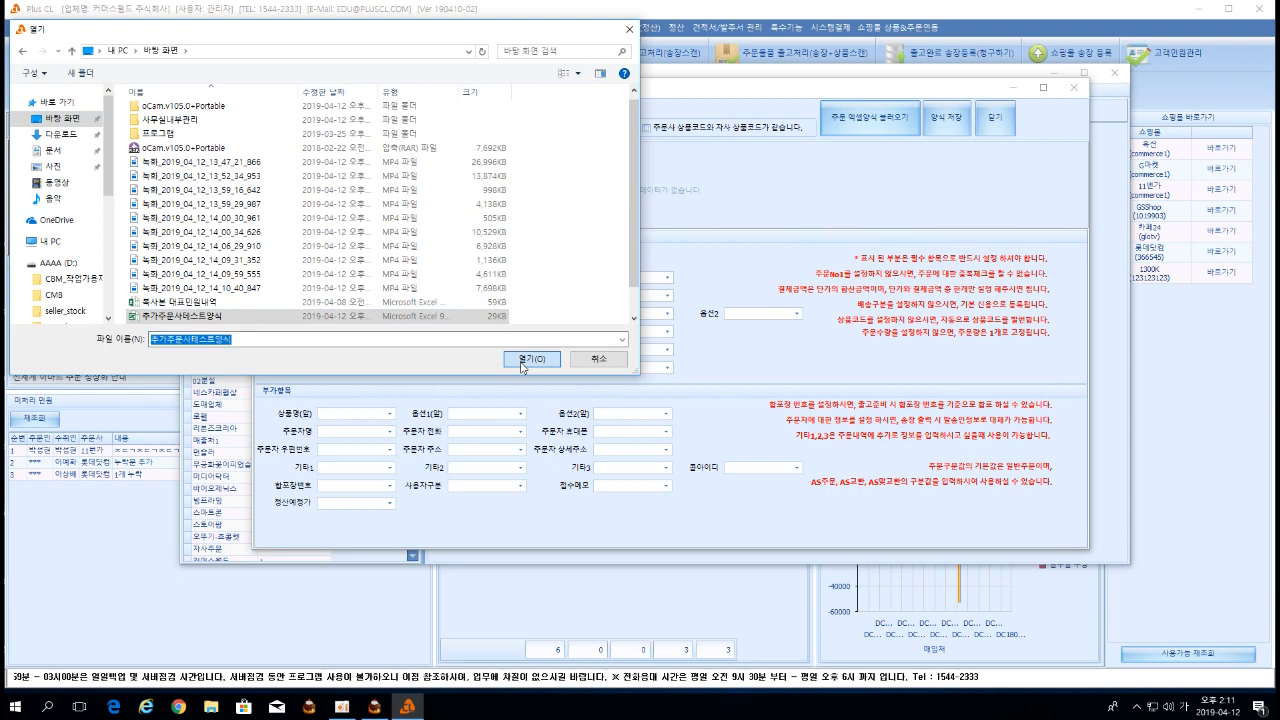
{"action": "left_click", "coordinate": [525, 358]}
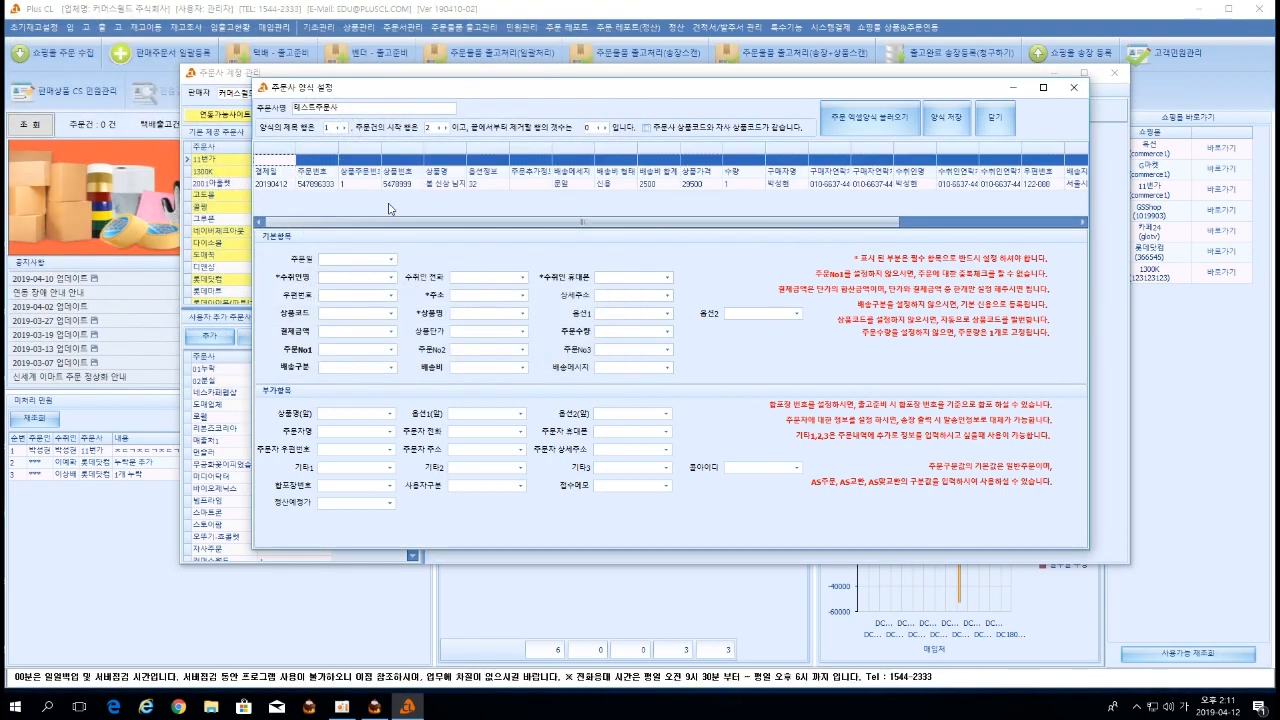
{"action": "left_click_drag", "start_coordinate": [409, 216], "coordinate": [366, 225]}
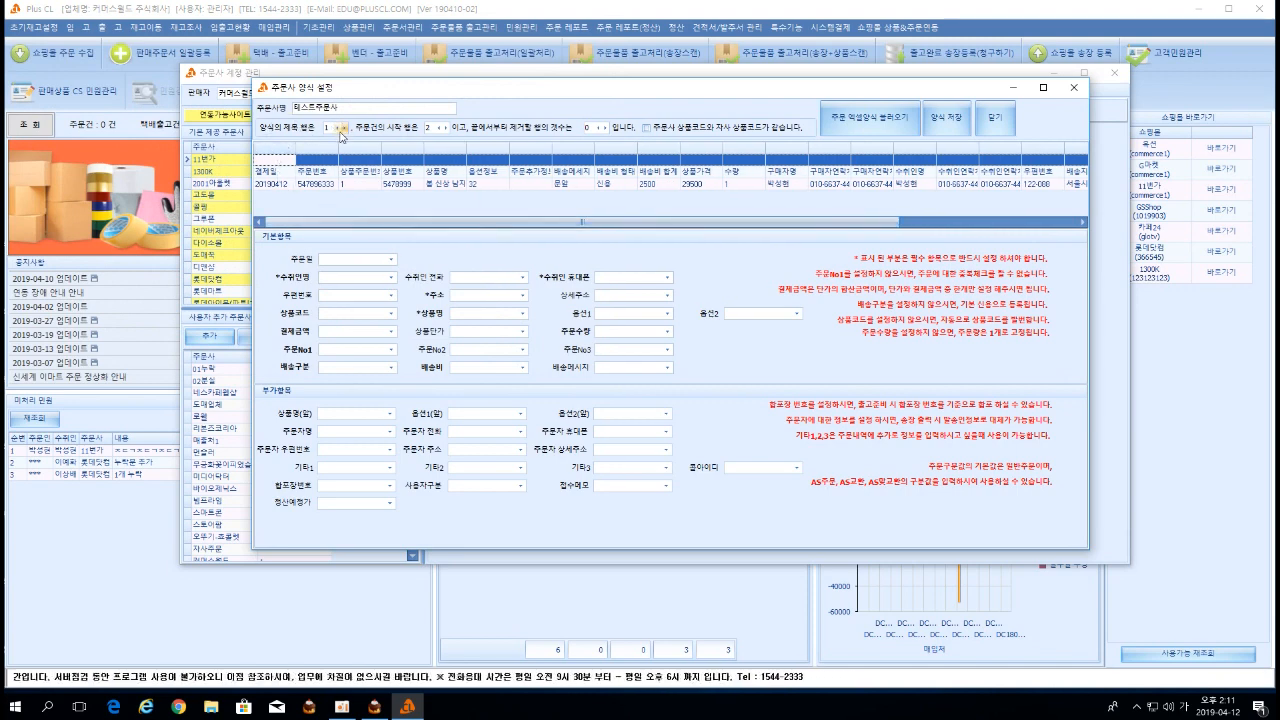
Mark the header row as title row 2, start orders at row 3, and drop the last 5 rows.
{"action": "left_click", "coordinate": [283, 176]}
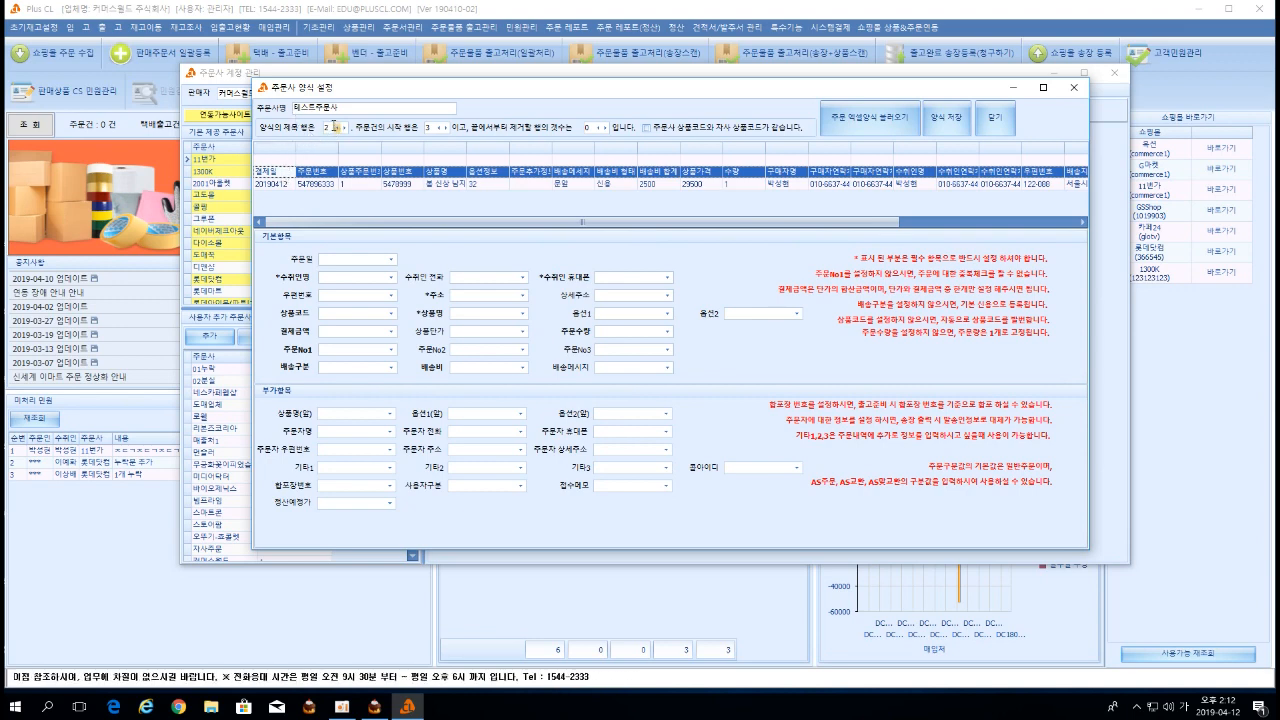
{"action": "left_click", "coordinate": [337, 130]}
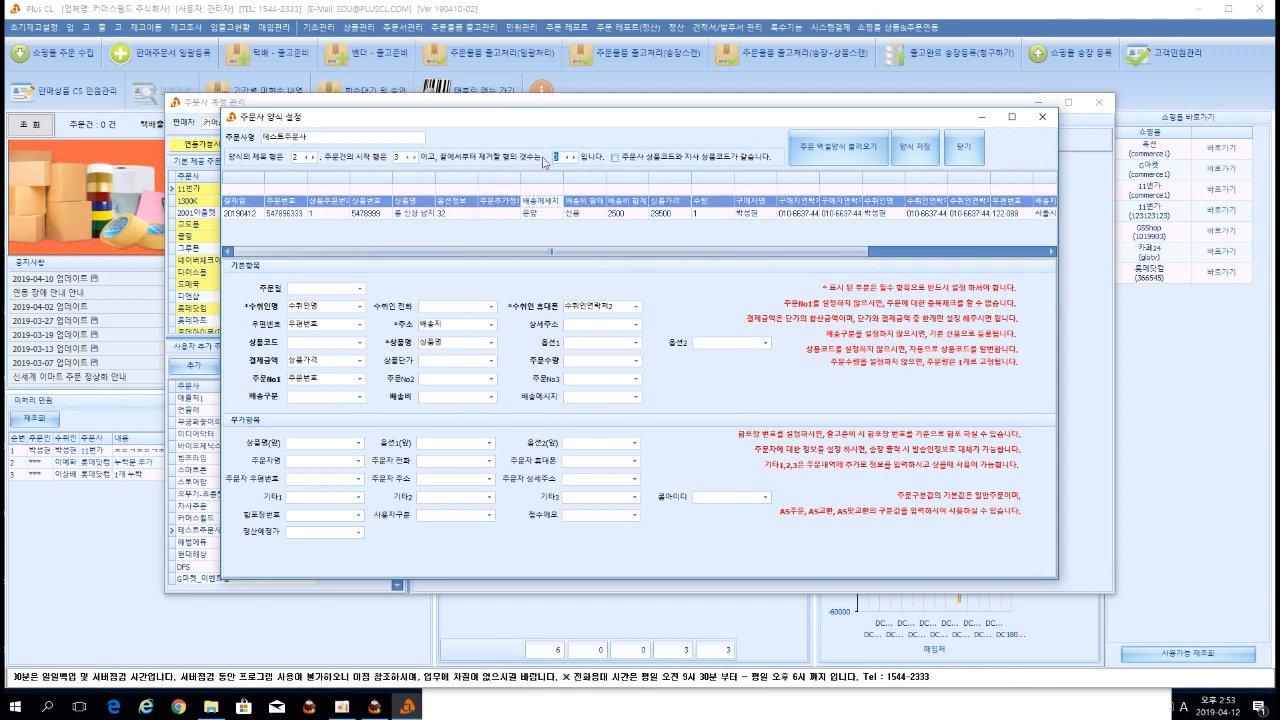
{"action": "key", "text": "BackSpace"}
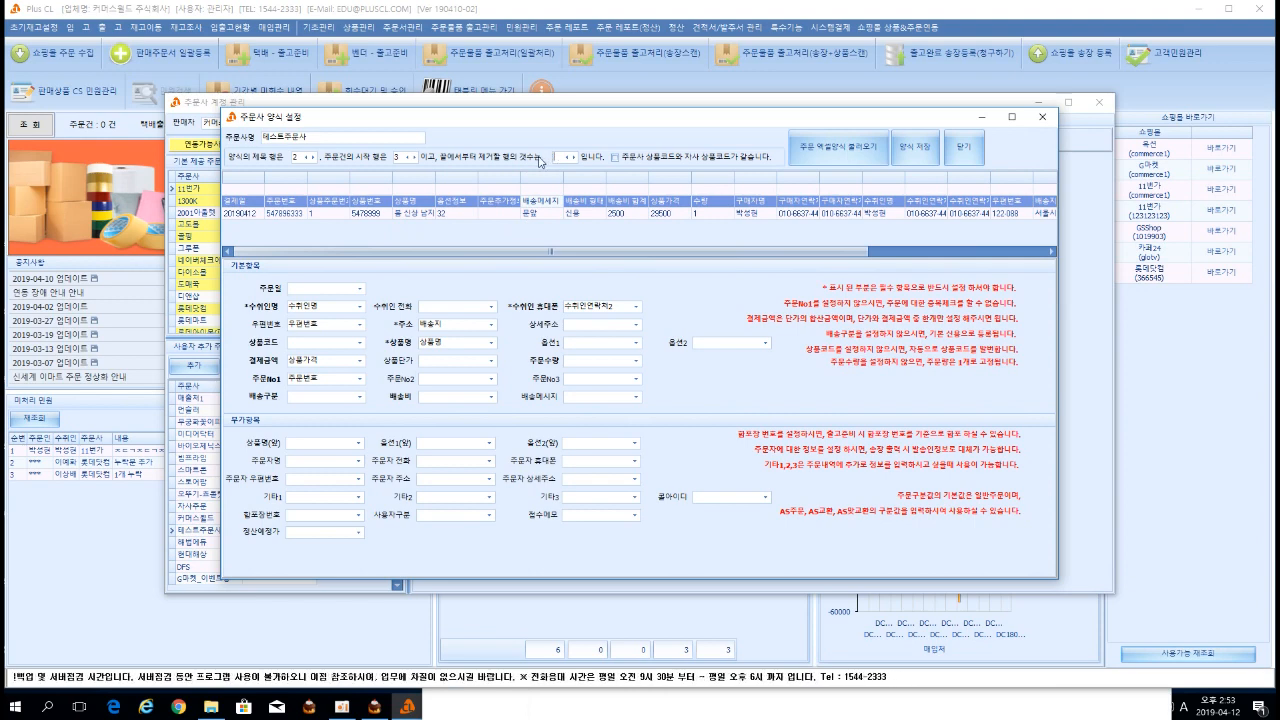
{"action": "type", "text": "5"}
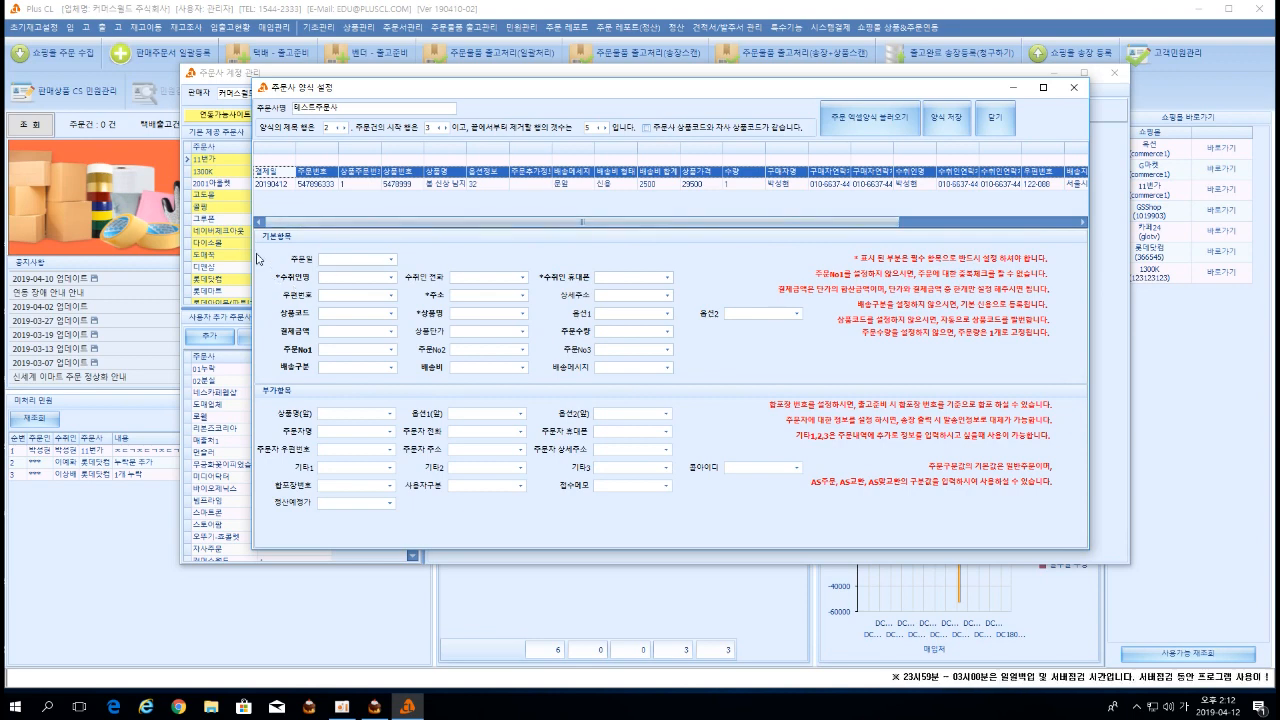
Map the recipient name field to the 수취인명 column.
{"action": "left_click", "coordinate": [390, 278]}
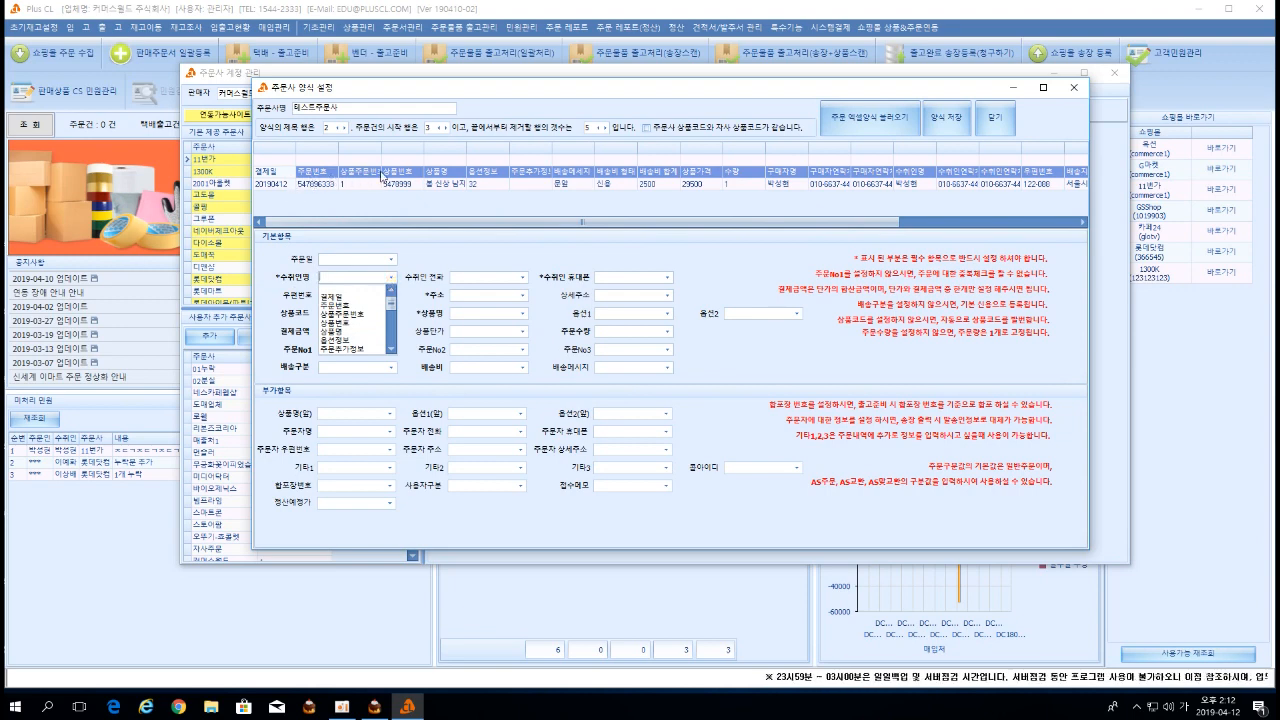
{"action": "scroll", "coordinate": [354, 325], "scroll_direction": "down", "scroll_amount": 3}
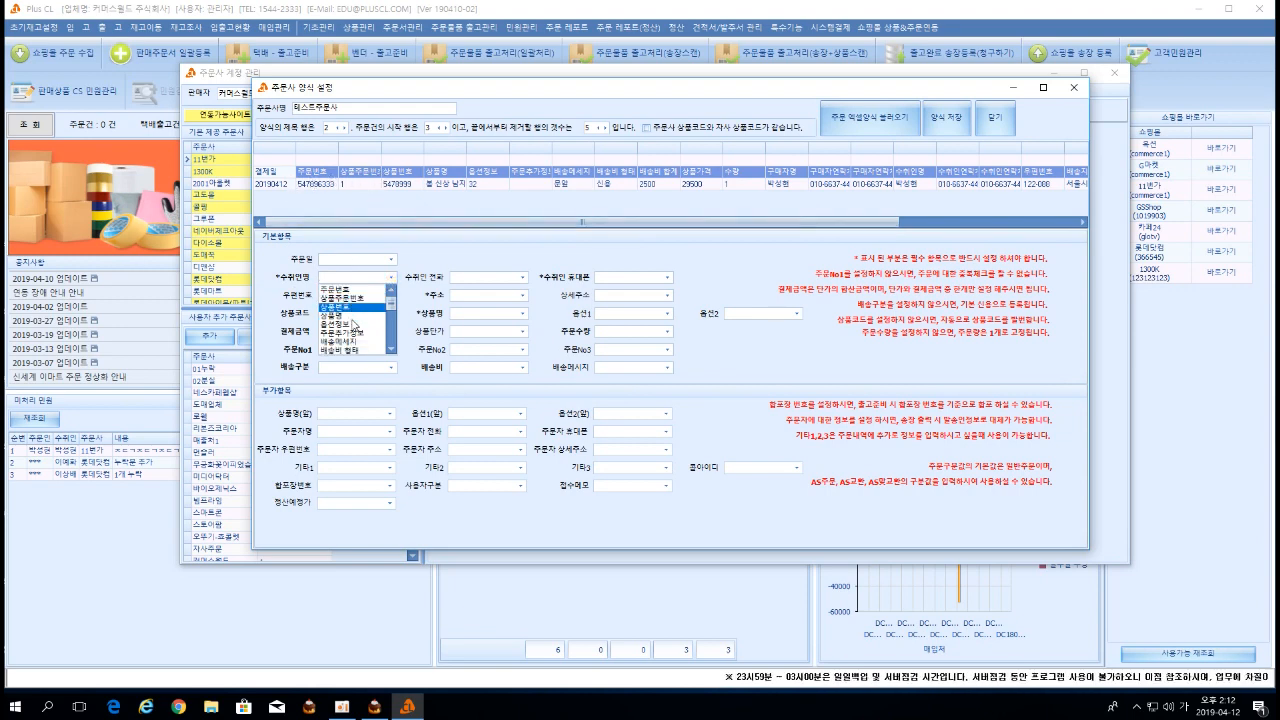
{"action": "scroll", "coordinate": [354, 325], "scroll_direction": "down", "scroll_amount": 3}
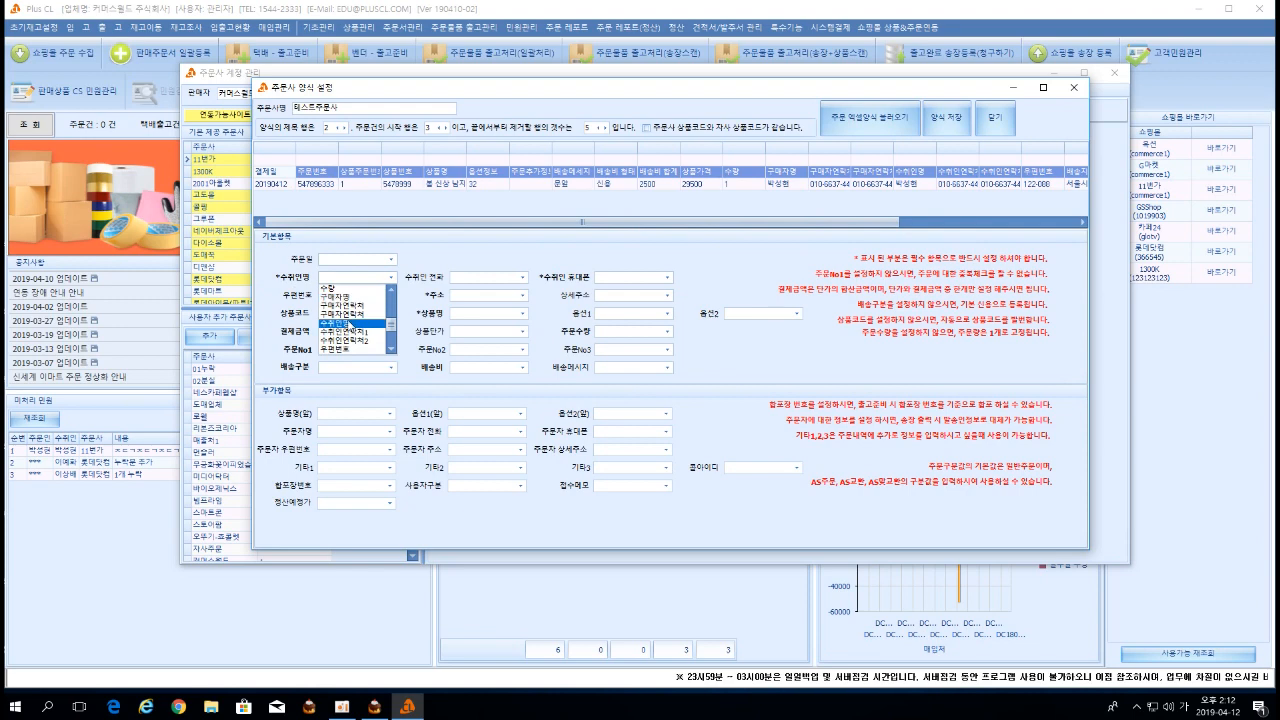
{"action": "left_click", "coordinate": [347, 324]}
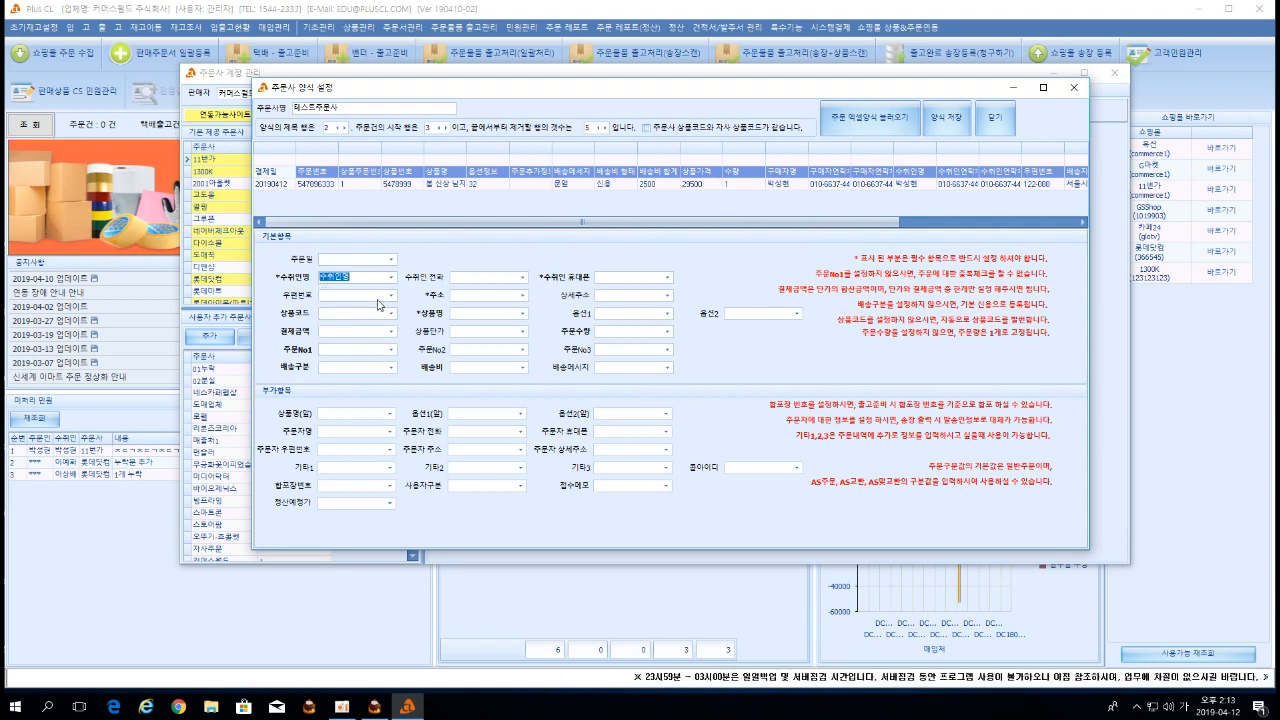
Map the 주문번호 field to the 우편번호 column, leaving 상품코드 unmapped.
{"action": "left_click", "coordinate": [390, 295]}
{"action": "scroll", "coordinate": [354, 330], "scroll_direction": "down", "scroll_amount": 3}
{"action": "scroll", "coordinate": [354, 330], "scroll_direction": "down", "scroll_amount": 2}
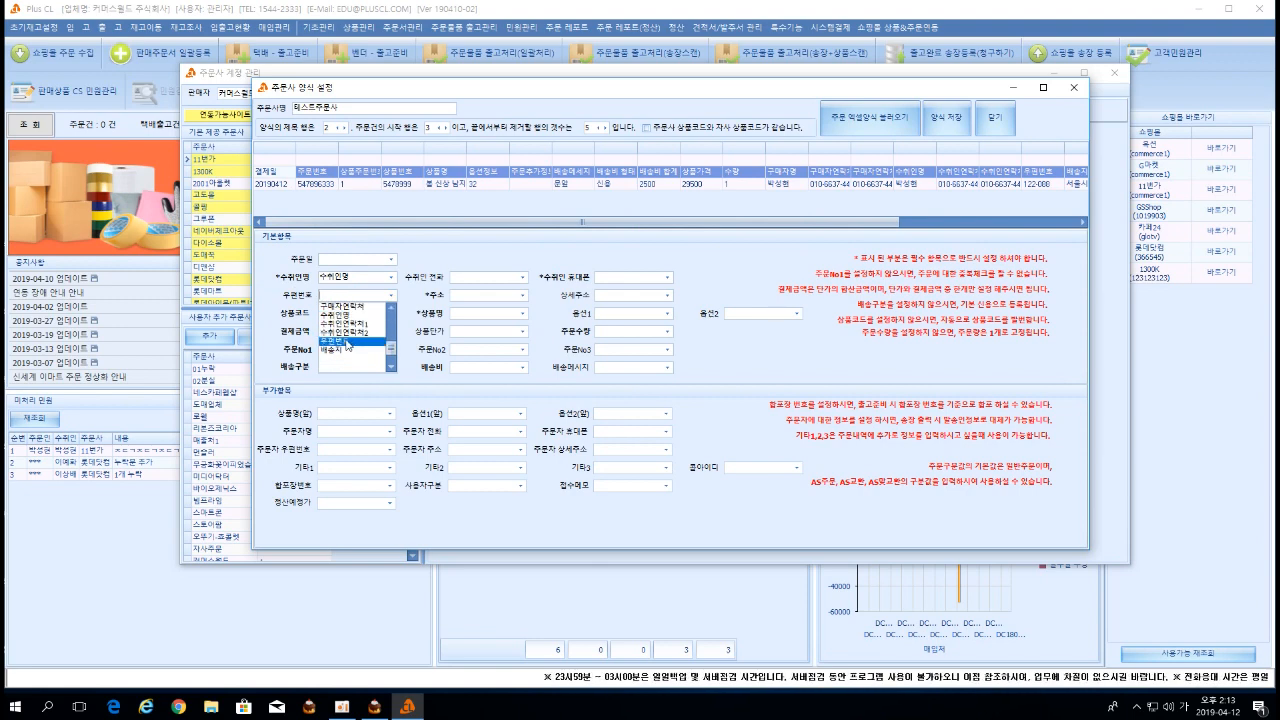
{"action": "left_click", "coordinate": [347, 341]}
{"action": "left_click", "coordinate": [390, 313]}
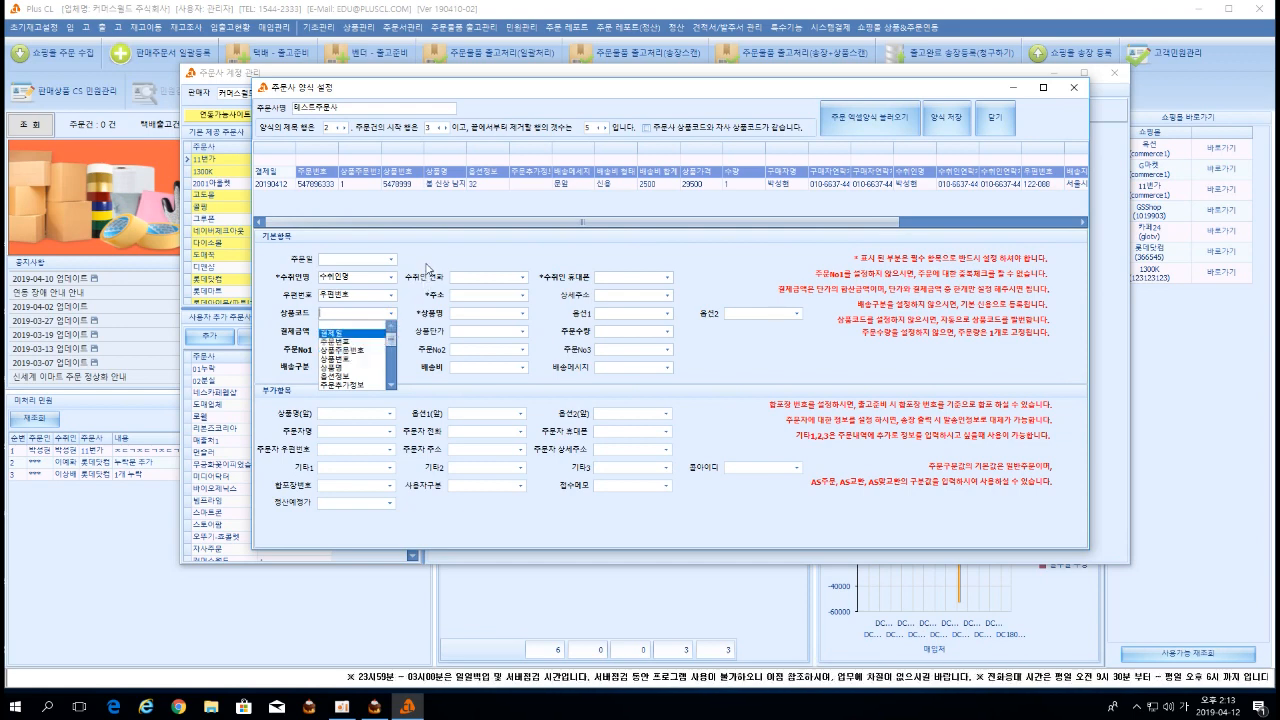
{"action": "left_click", "coordinate": [427, 300]}
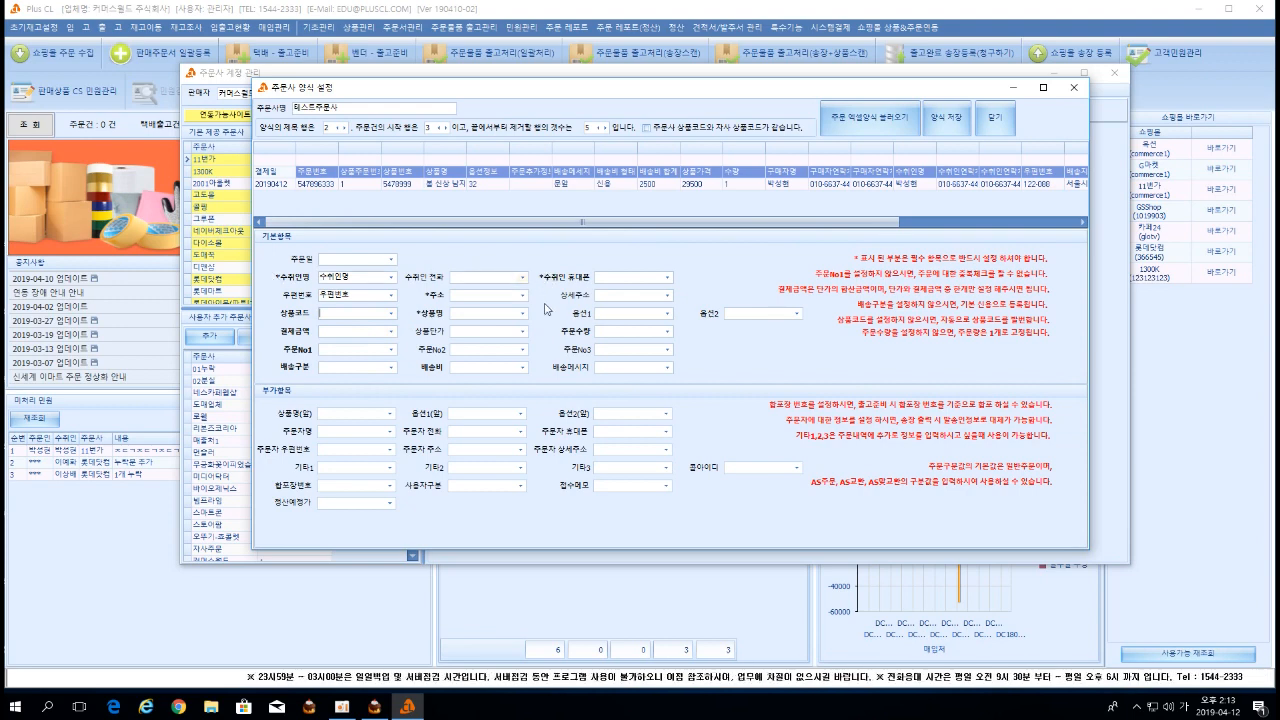
Map 결제금액 to the 상품가격 column and leave 상품단가 without a source column.
{"action": "left_click", "coordinate": [391, 331]}
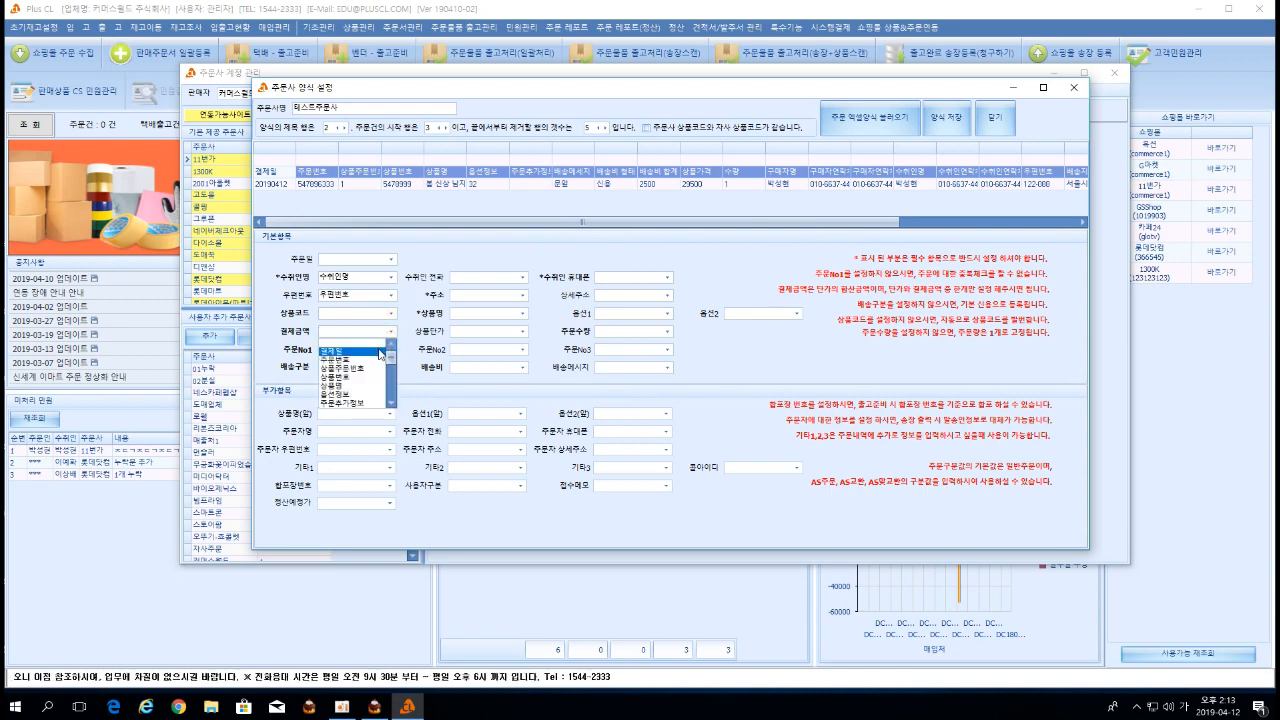
{"action": "scroll", "coordinate": [378, 360], "scroll_direction": "down", "scroll_amount": 3}
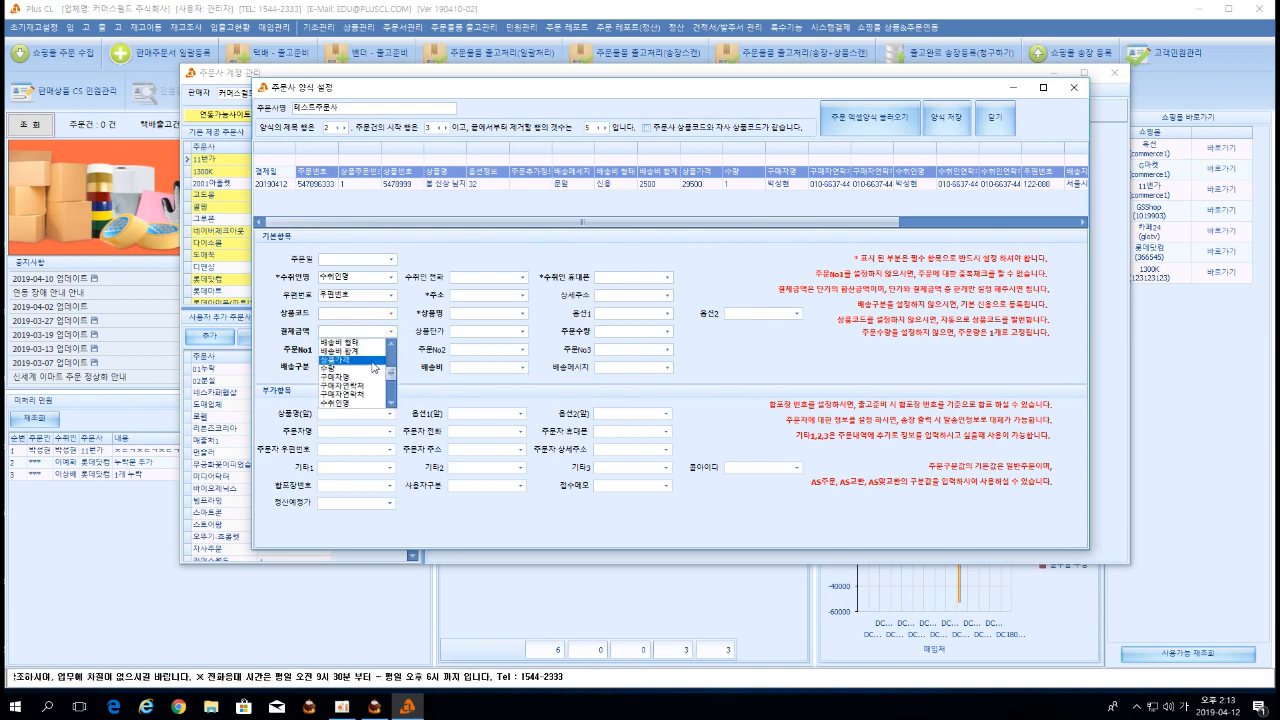
{"action": "scroll", "coordinate": [374, 367], "scroll_direction": "up", "scroll_amount": 5}
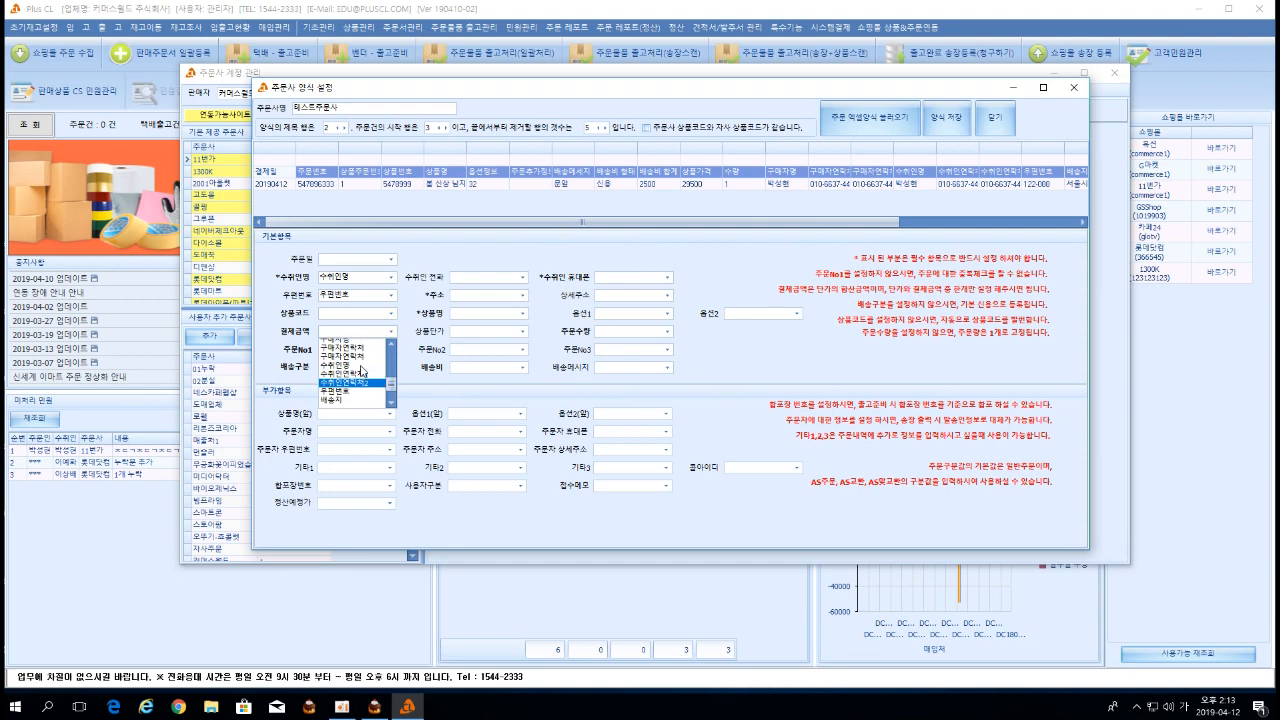
{"action": "scroll", "coordinate": [362, 373], "scroll_direction": "up", "scroll_amount": 3}
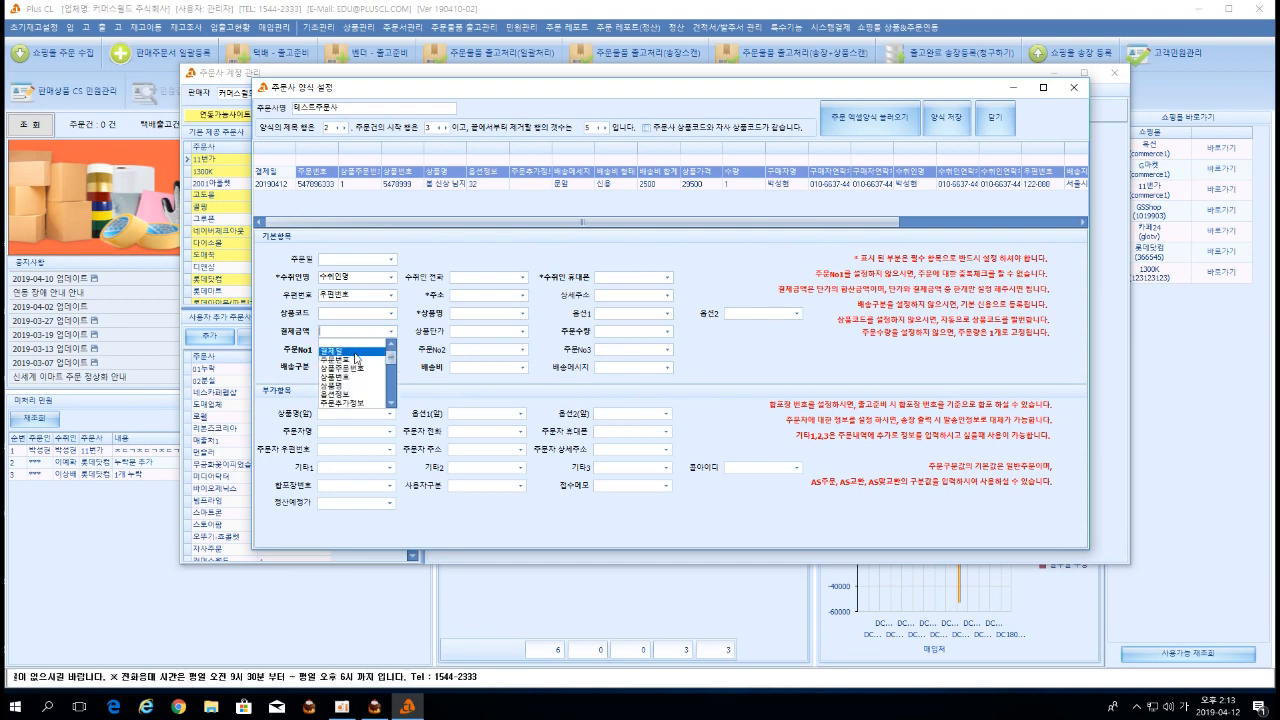
{"action": "scroll", "coordinate": [358, 373], "scroll_direction": "down", "scroll_amount": 4}
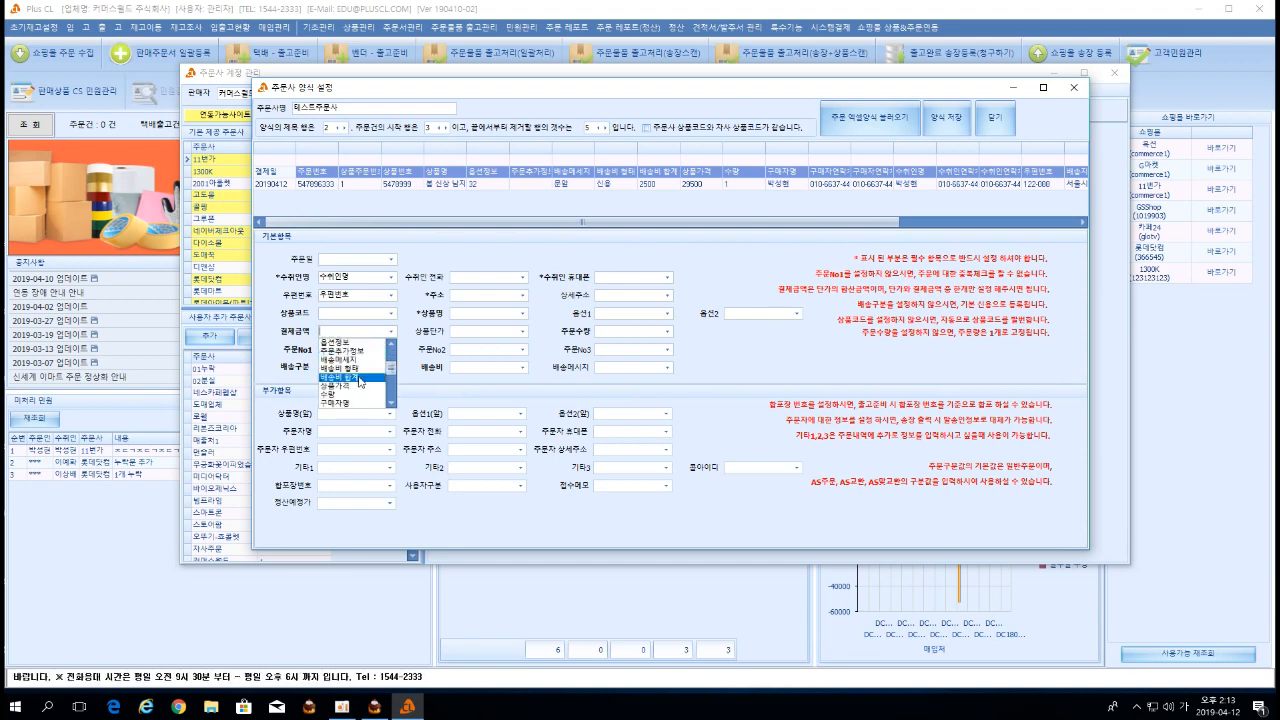
{"action": "left_click", "coordinate": [355, 388]}
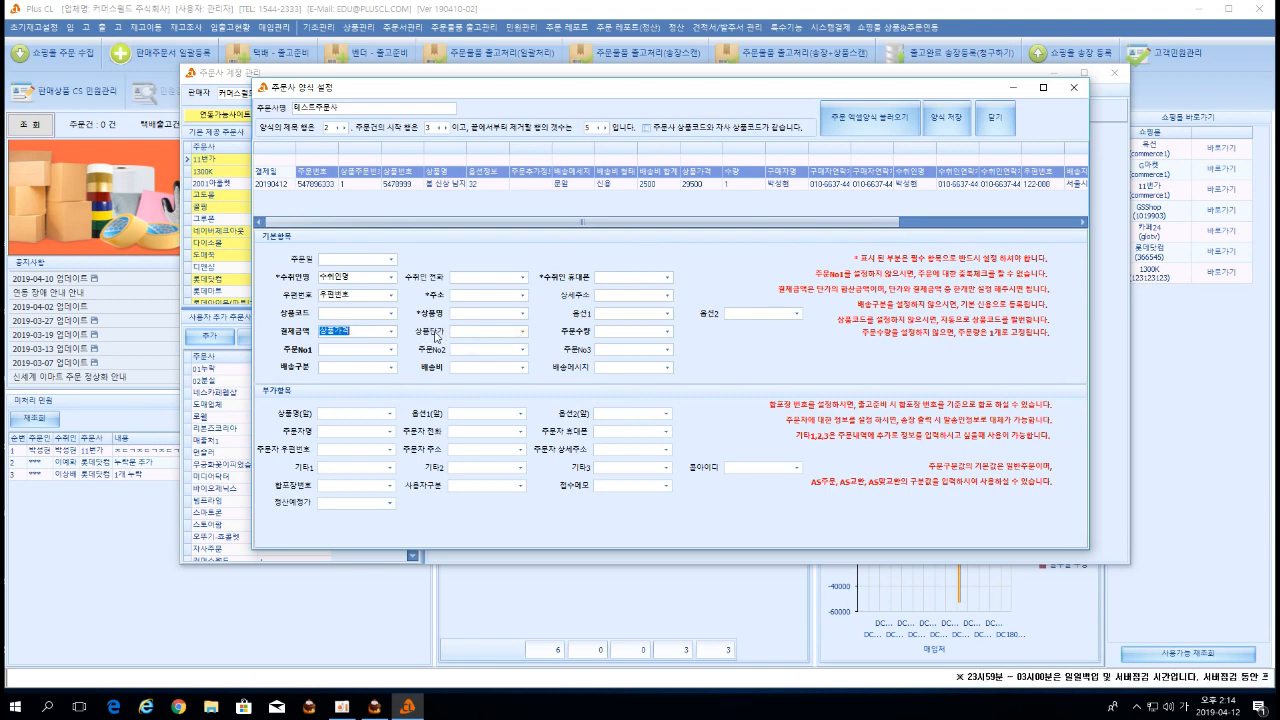
{"action": "left_click", "coordinate": [522, 331]}
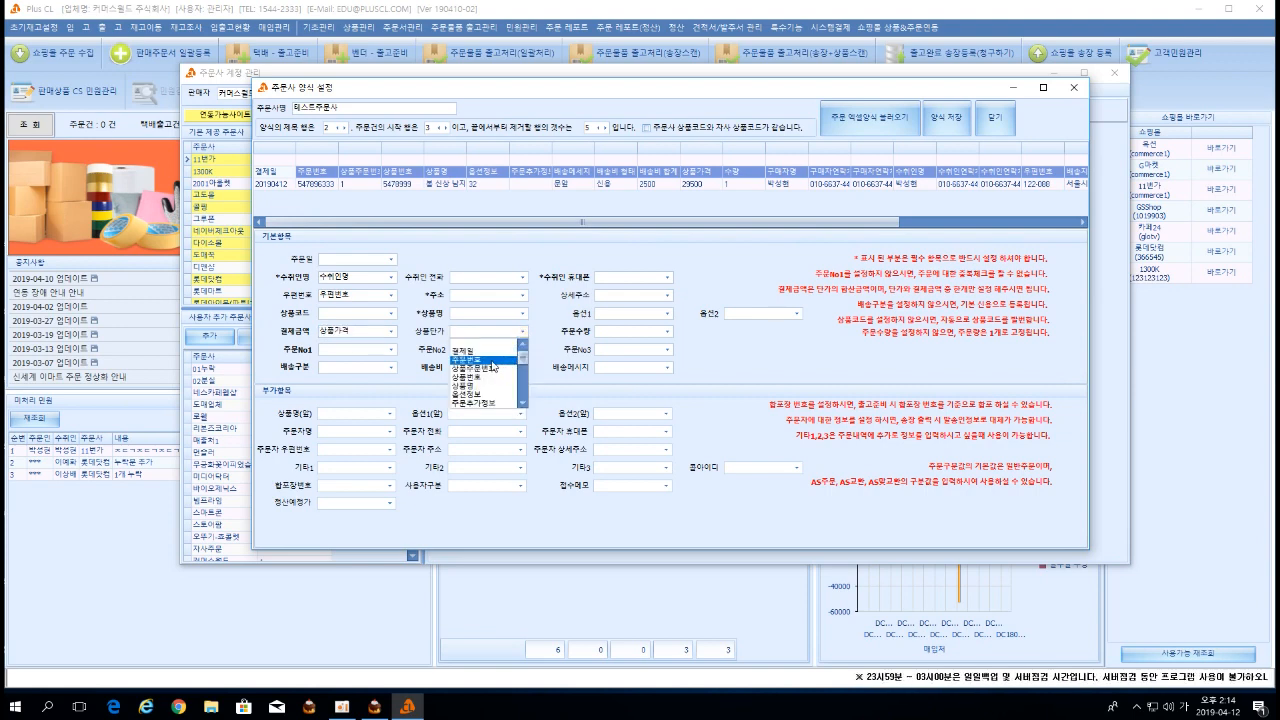
{"action": "left_click", "coordinate": [432, 339]}
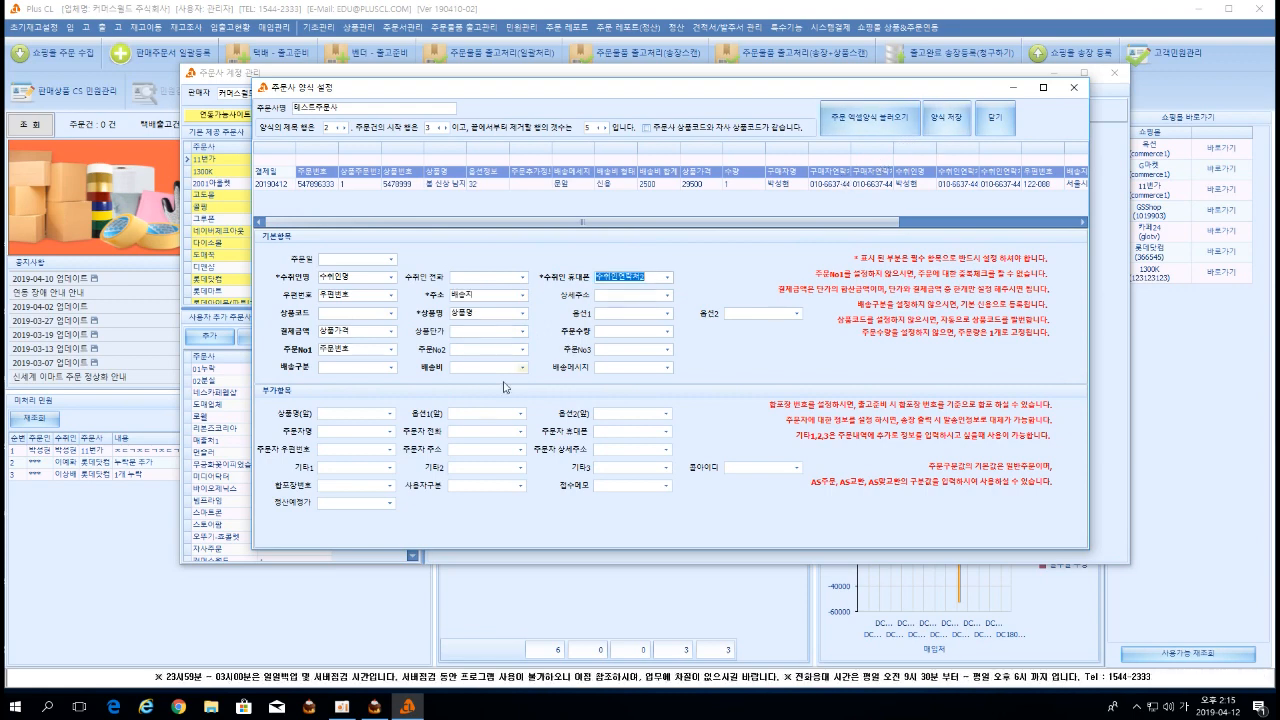
Save the 테스트주문사 order form mapping and acknowledge both 알림 notices.
{"action": "left_click", "coordinate": [946, 118]}
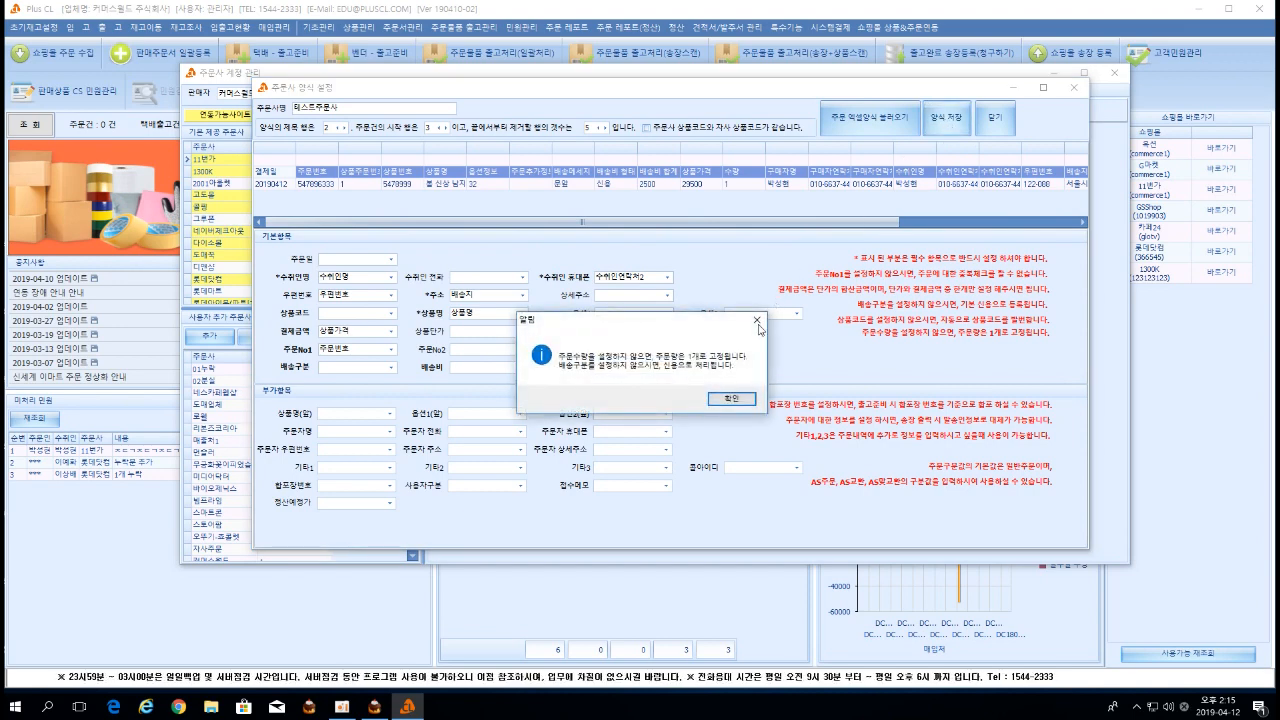
{"action": "left_click", "coordinate": [729, 397]}
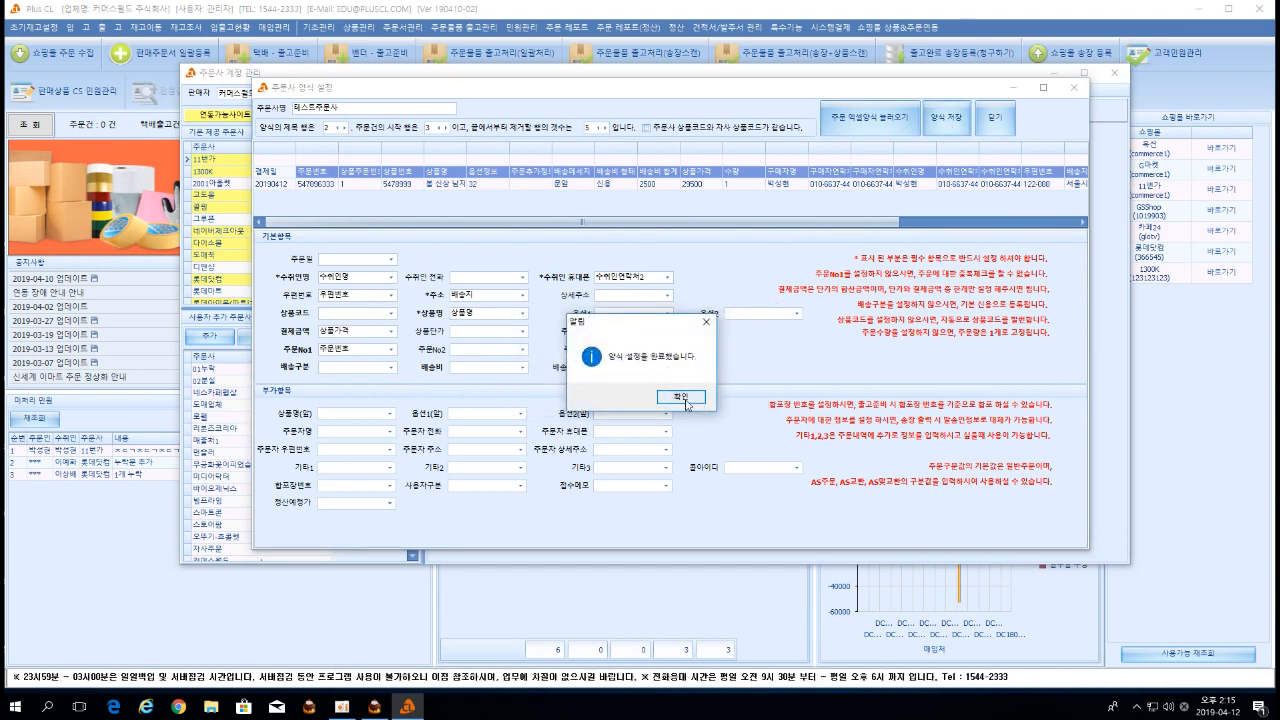
{"action": "left_click", "coordinate": [681, 400]}
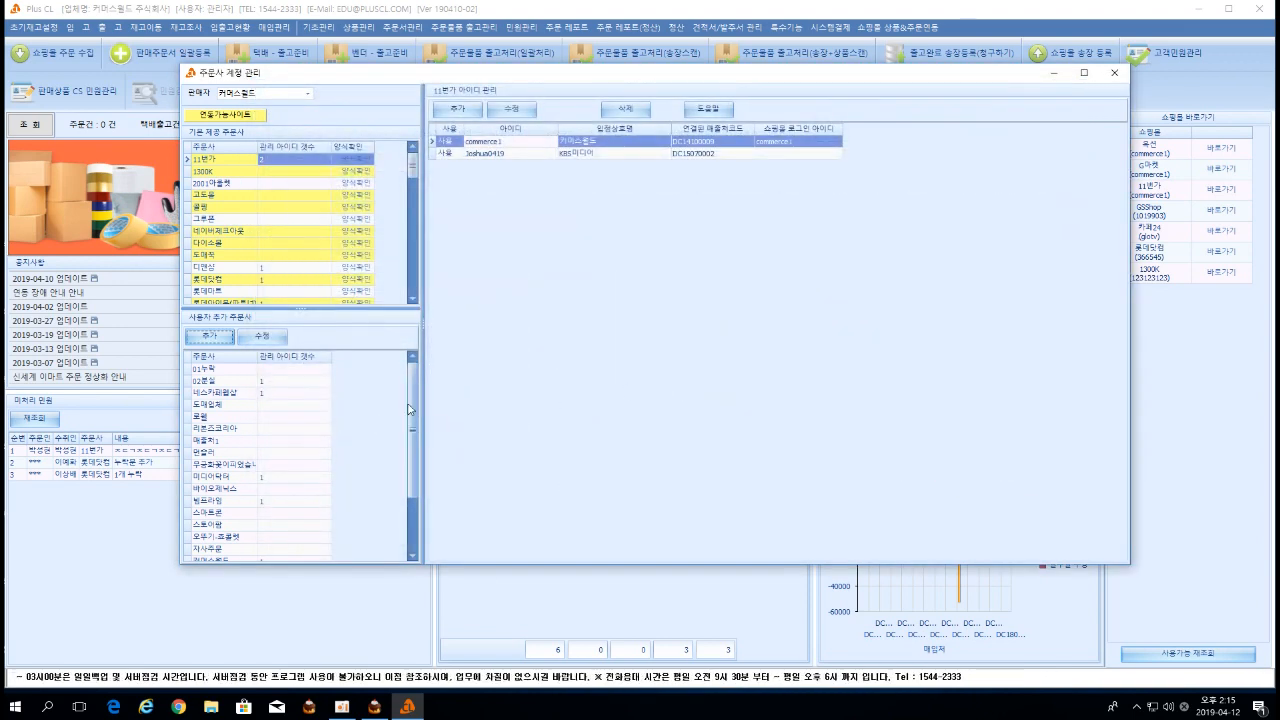
Select 테스트주문사 among the user-added order sites to show its empty ID list.
{"action": "left_click_drag", "start_coordinate": [409, 410], "coordinate": [410, 440]}
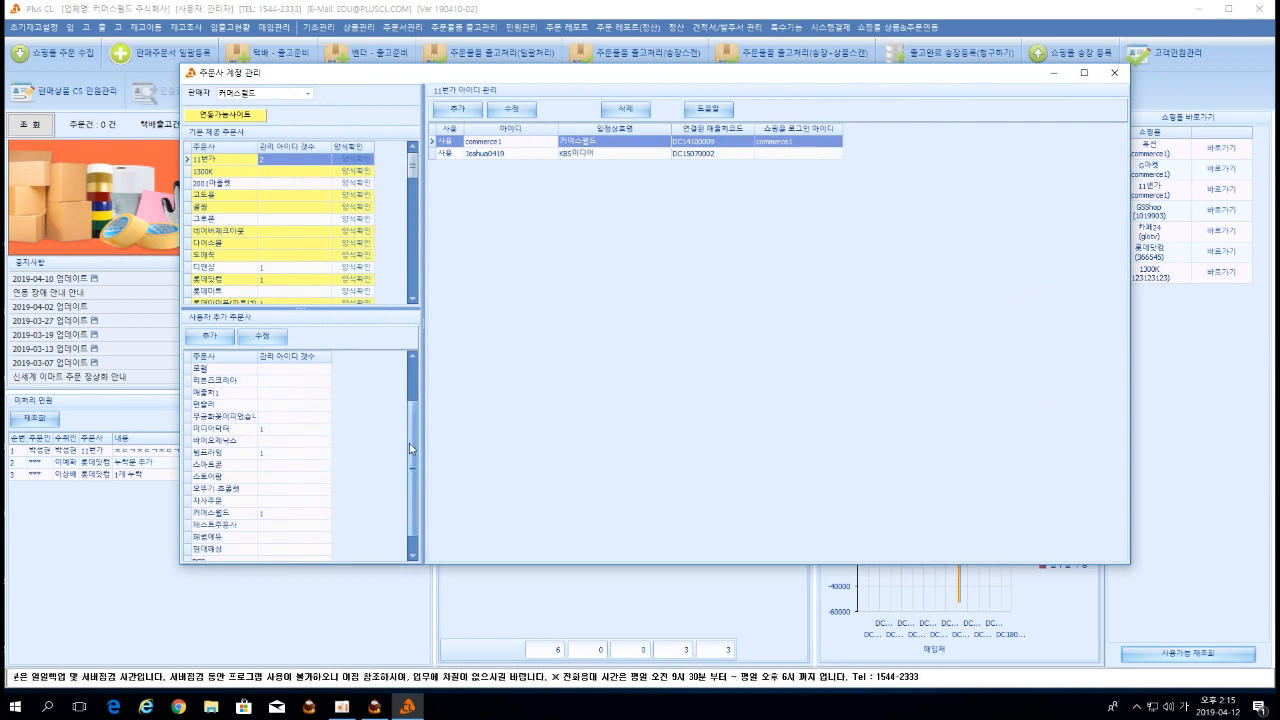
{"action": "left_click", "coordinate": [226, 527]}
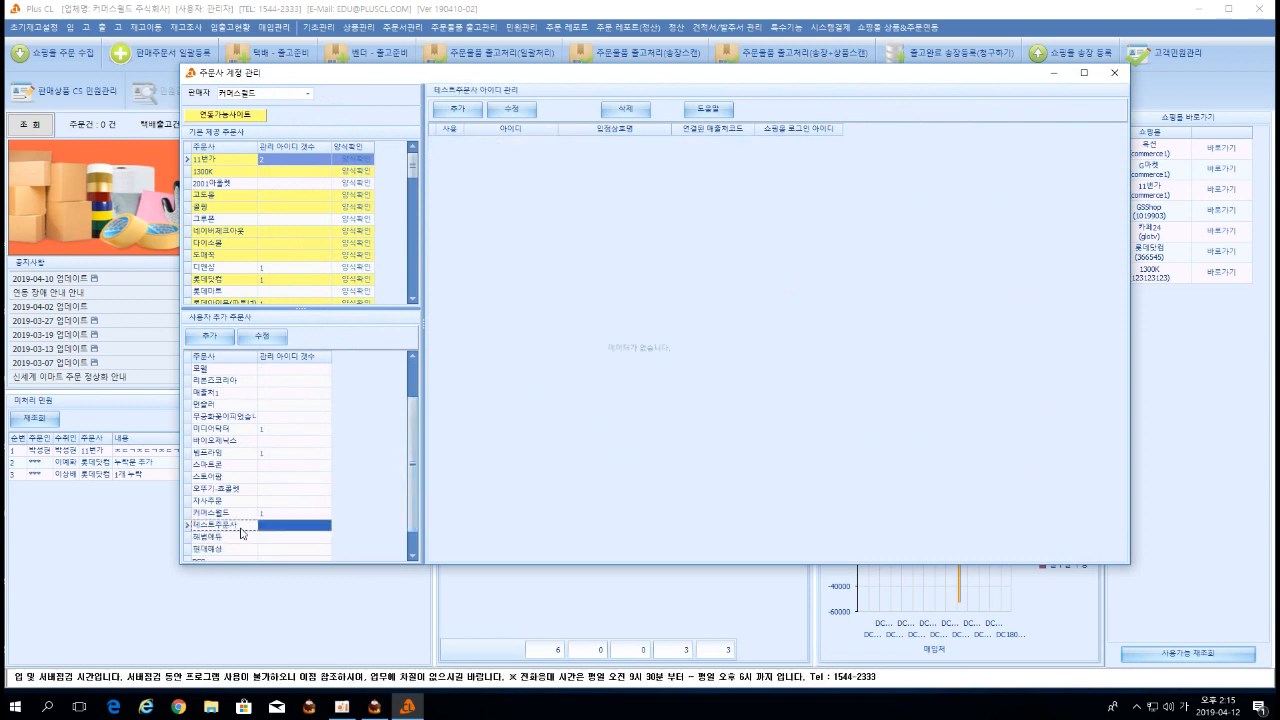
{"action": "double_click", "coordinate": [266, 522]}
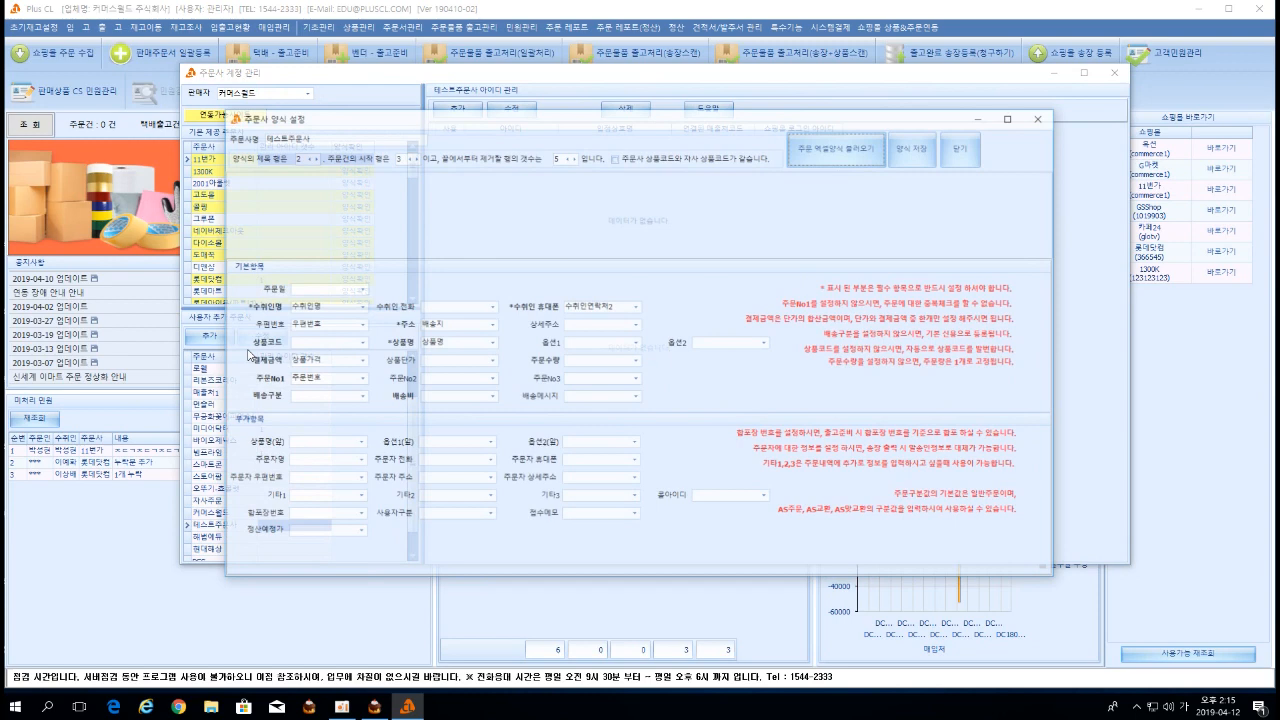
{"action": "left_click", "coordinate": [957, 156]}
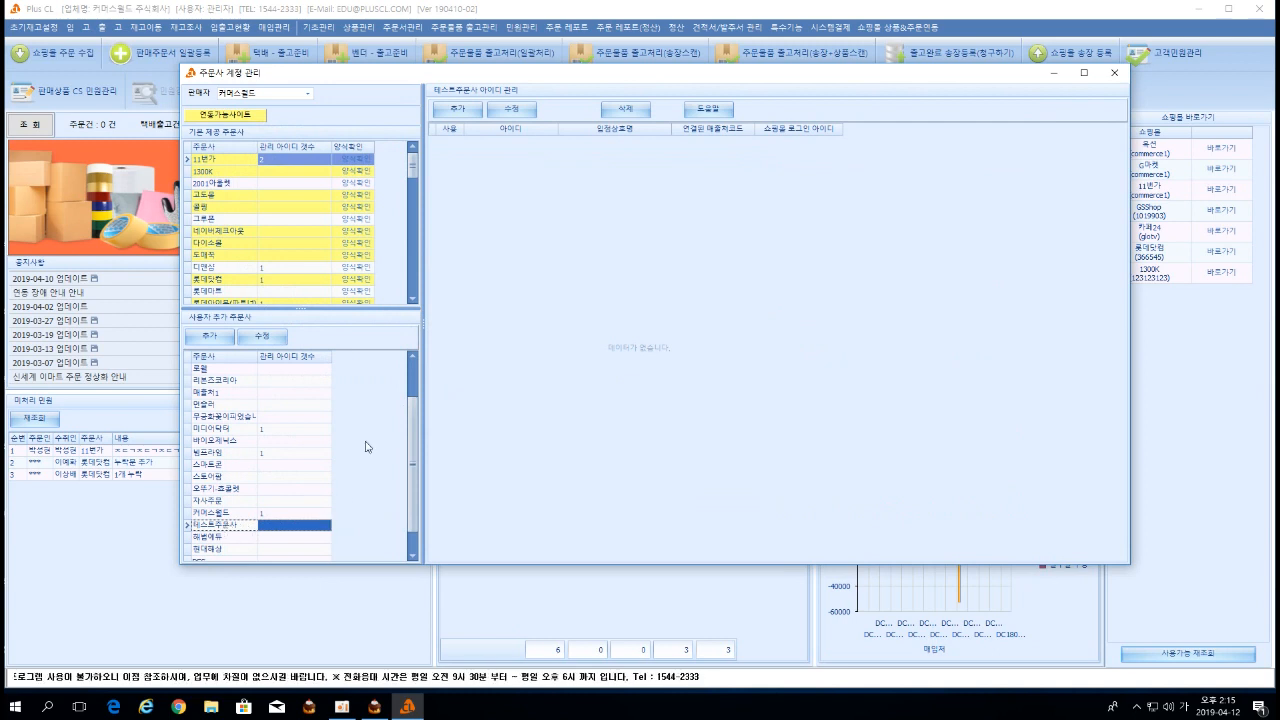
Register a new ID for 테스트주문사 with its ID and store name, confirming 신규등록.
{"action": "left_click", "coordinate": [457, 108]}
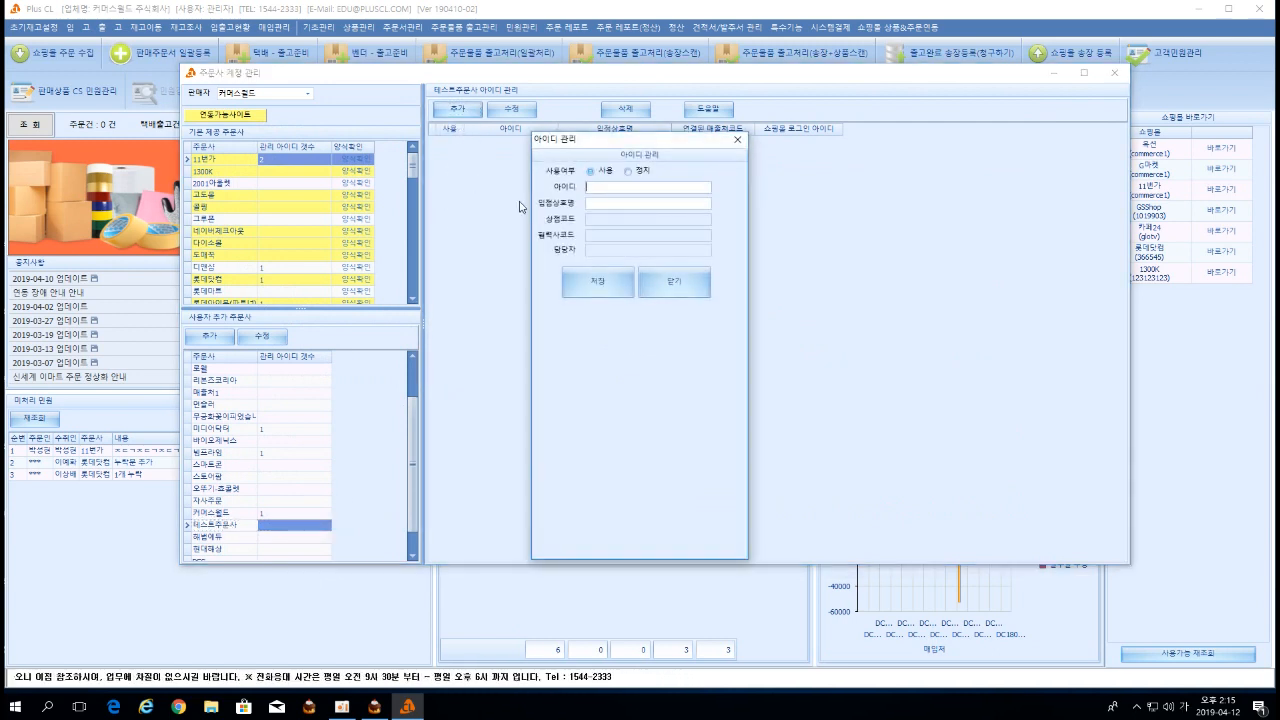
{"action": "left_click_drag", "start_coordinate": [569, 141], "coordinate": [558, 125]}
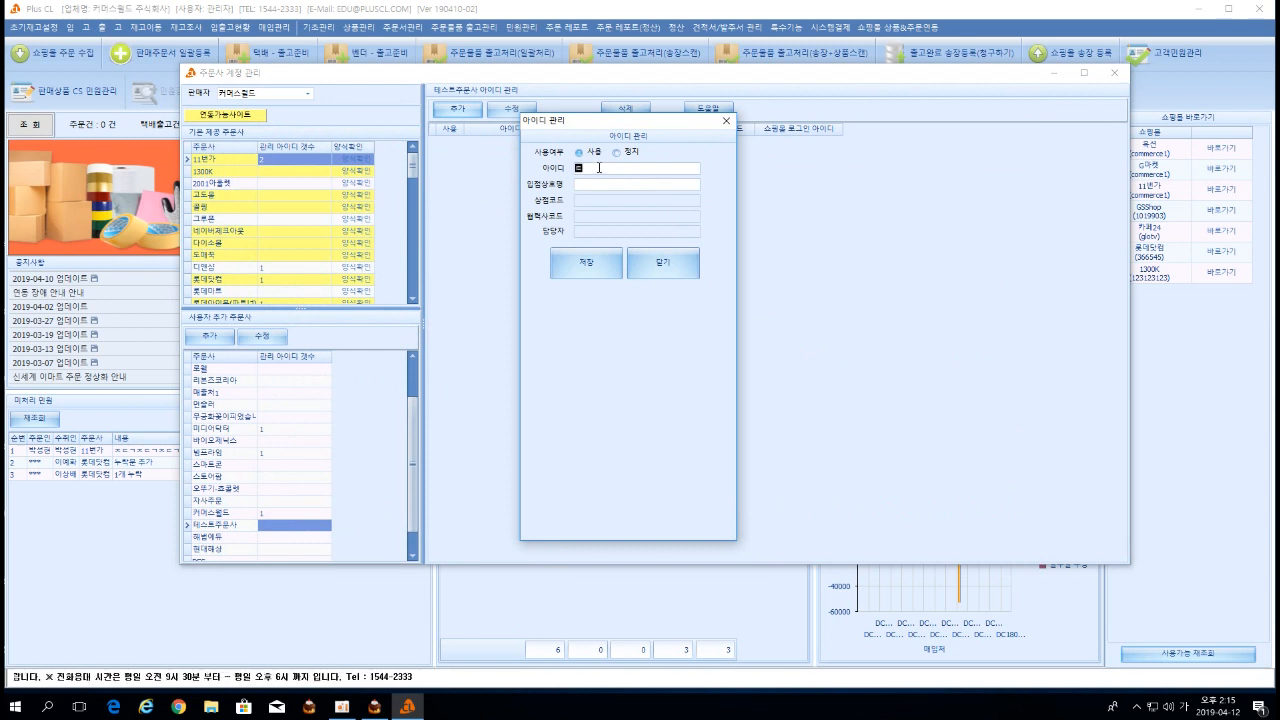
{"action": "type", "text": "스트주문사테스트주문사"}
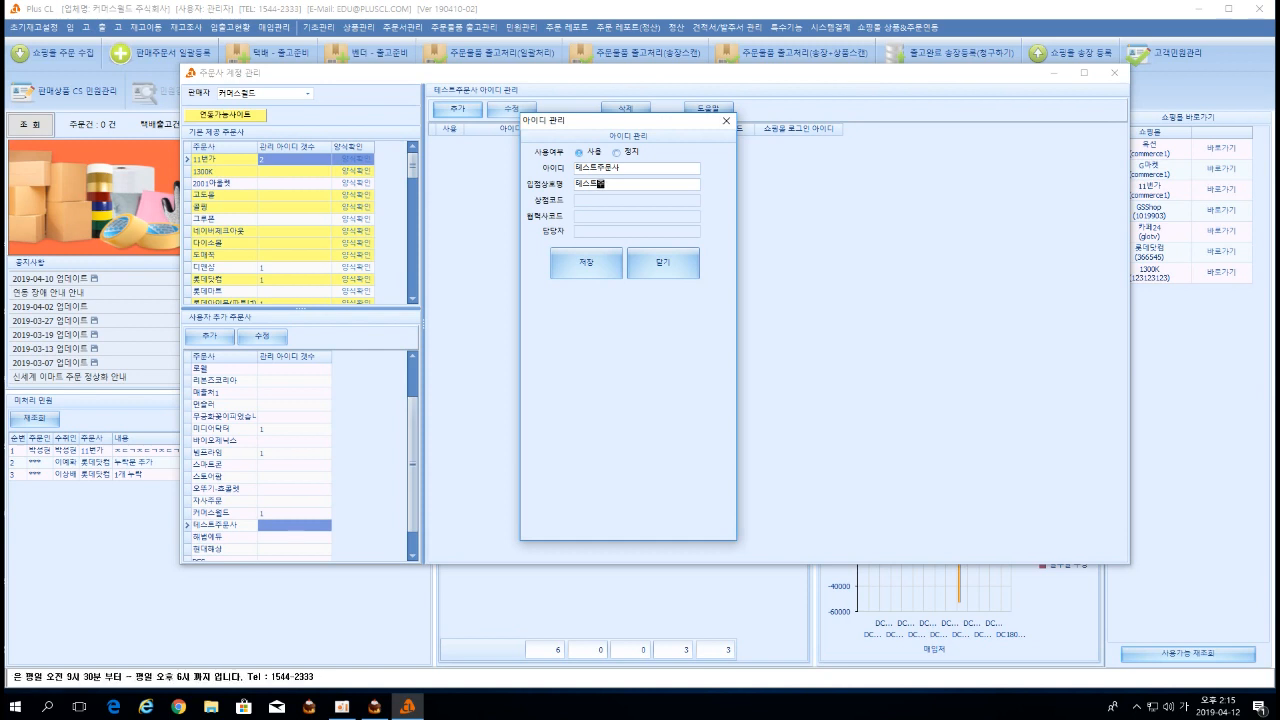
{"action": "left_click", "coordinate": [613, 256]}
{"action": "left_click", "coordinate": [641, 397]}
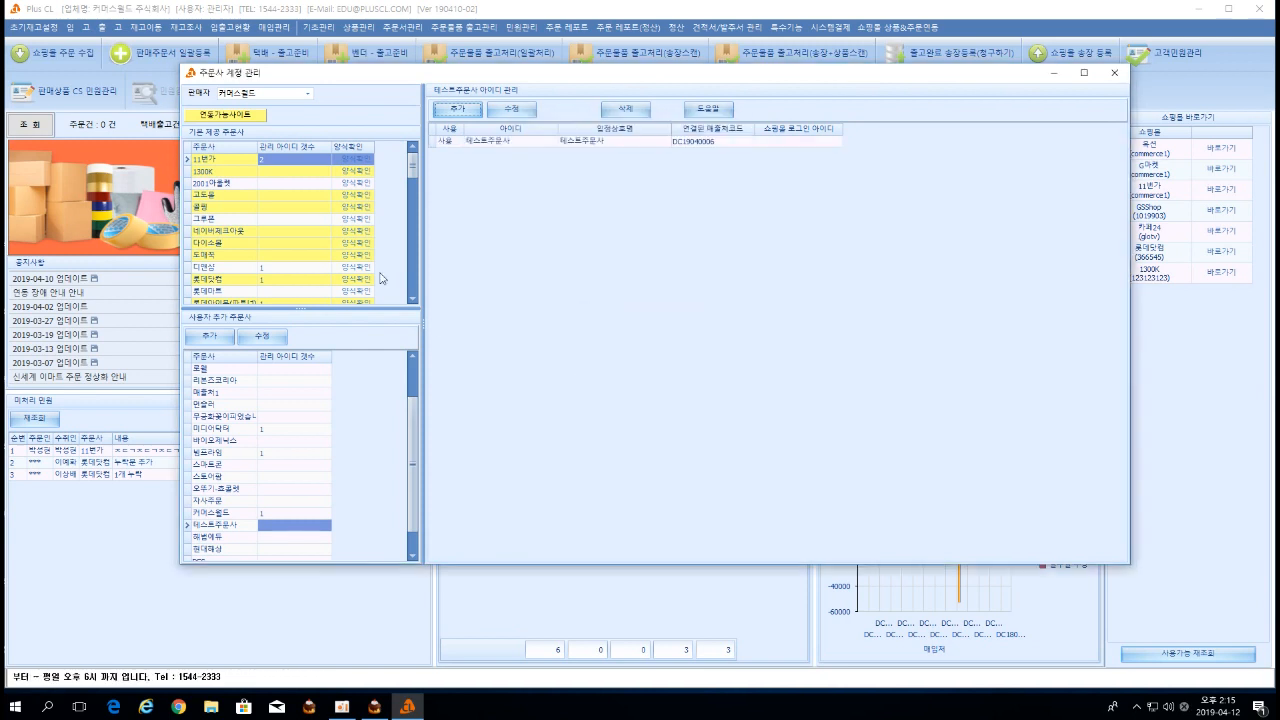
In bulk order registration, pick U022 테스트주문사 and check its IDs, then return to the 11번가 ID list.
{"action": "left_click", "coordinate": [176, 54]}
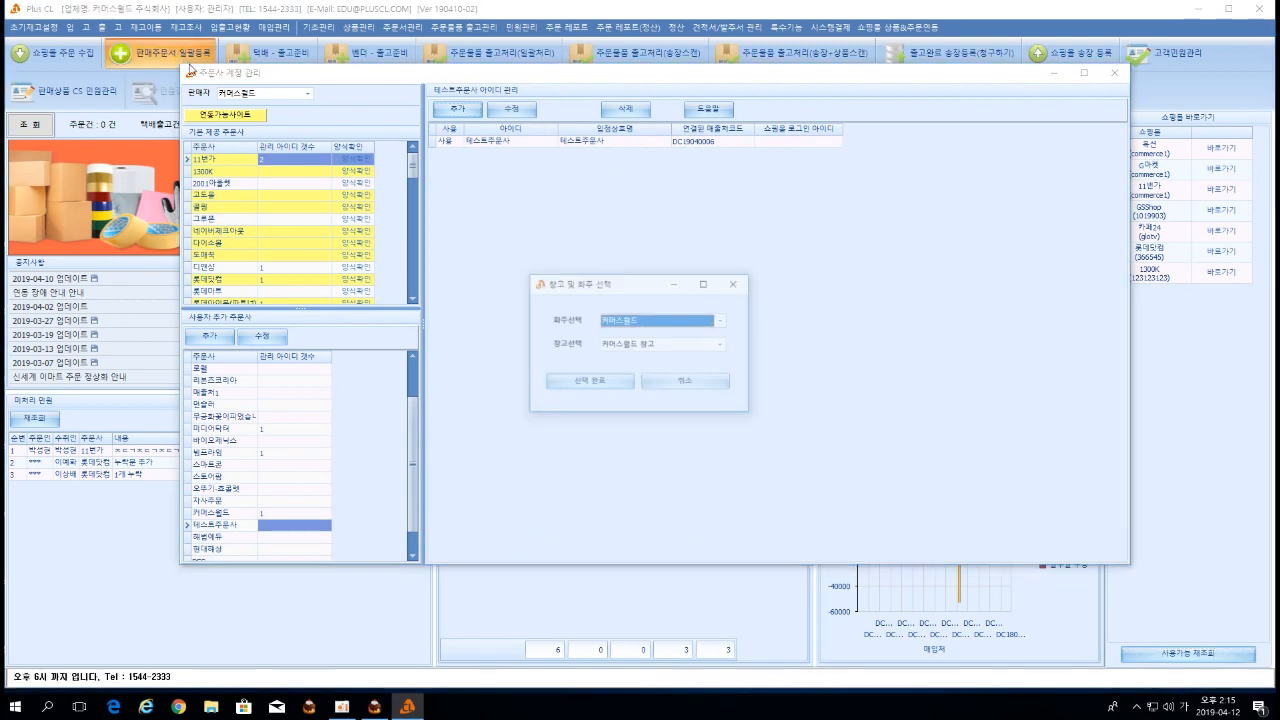
{"action": "left_click", "coordinate": [591, 383]}
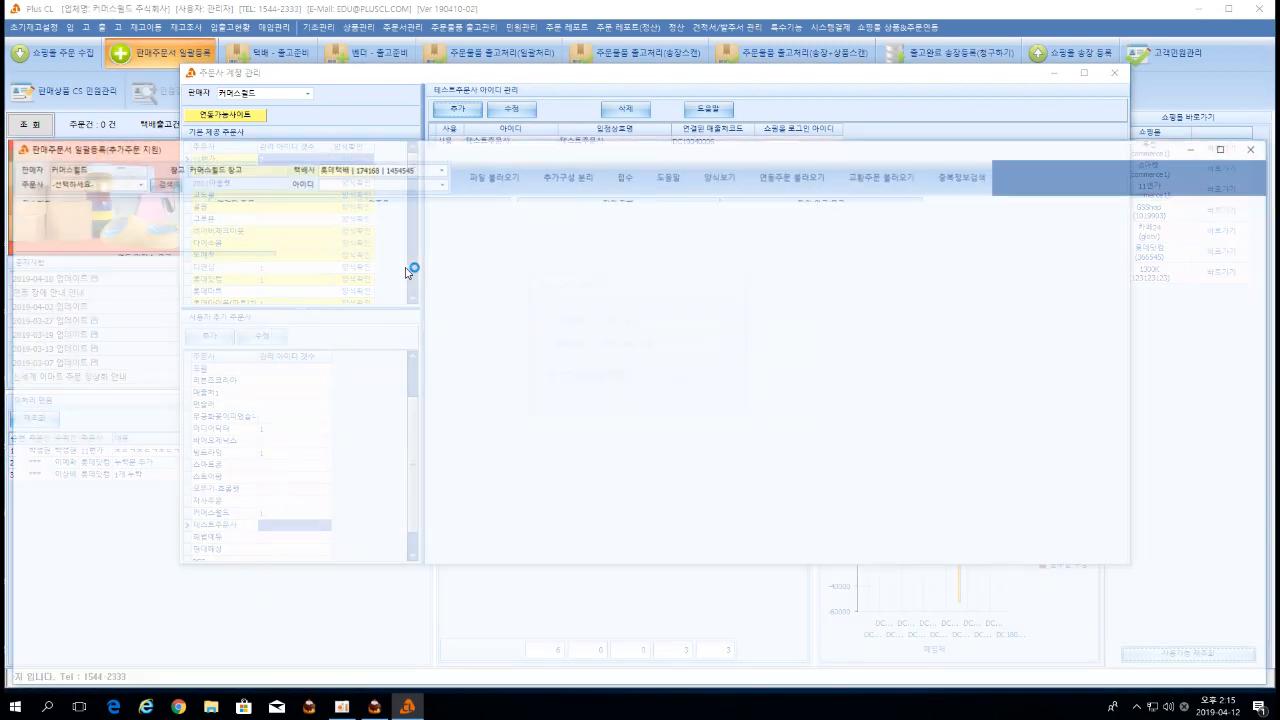
{"action": "left_click", "coordinate": [133, 182]}
{"action": "scroll", "coordinate": [100, 230], "scroll_direction": "down", "scroll_amount": 1}
{"action": "scroll", "coordinate": [99, 270], "scroll_direction": "up", "scroll_amount": 1}
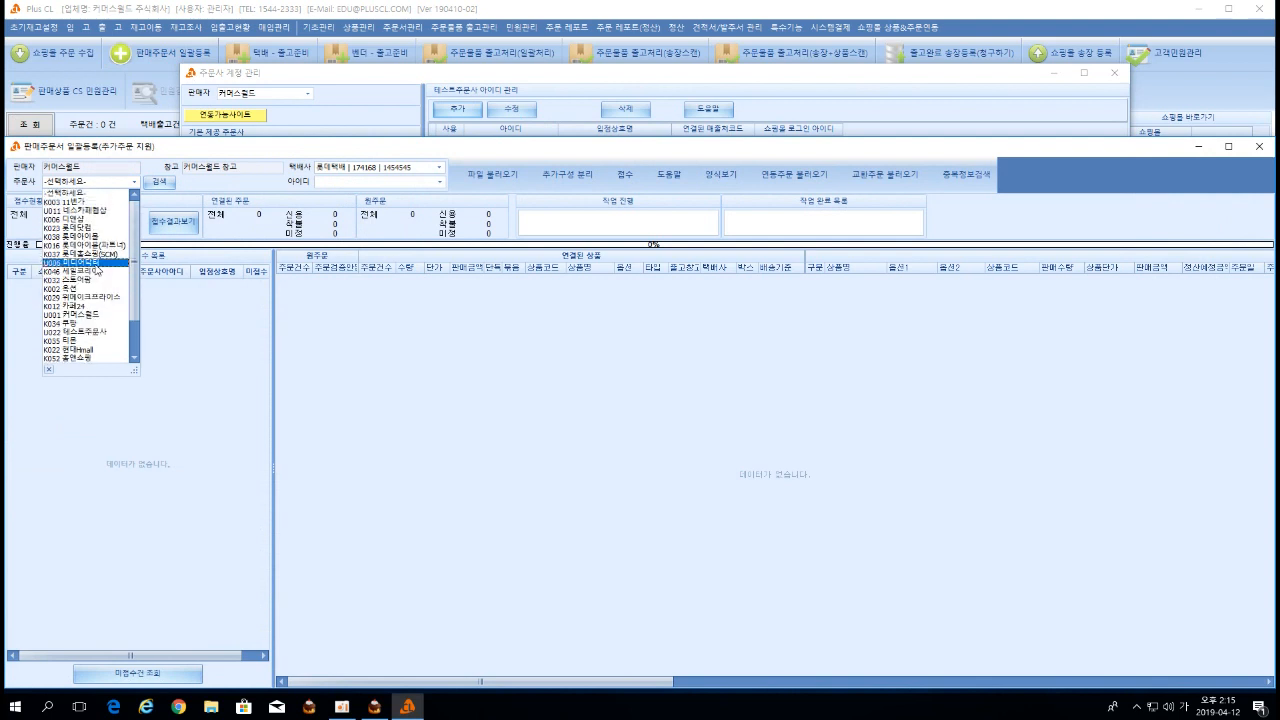
{"action": "left_click", "coordinate": [97, 331]}
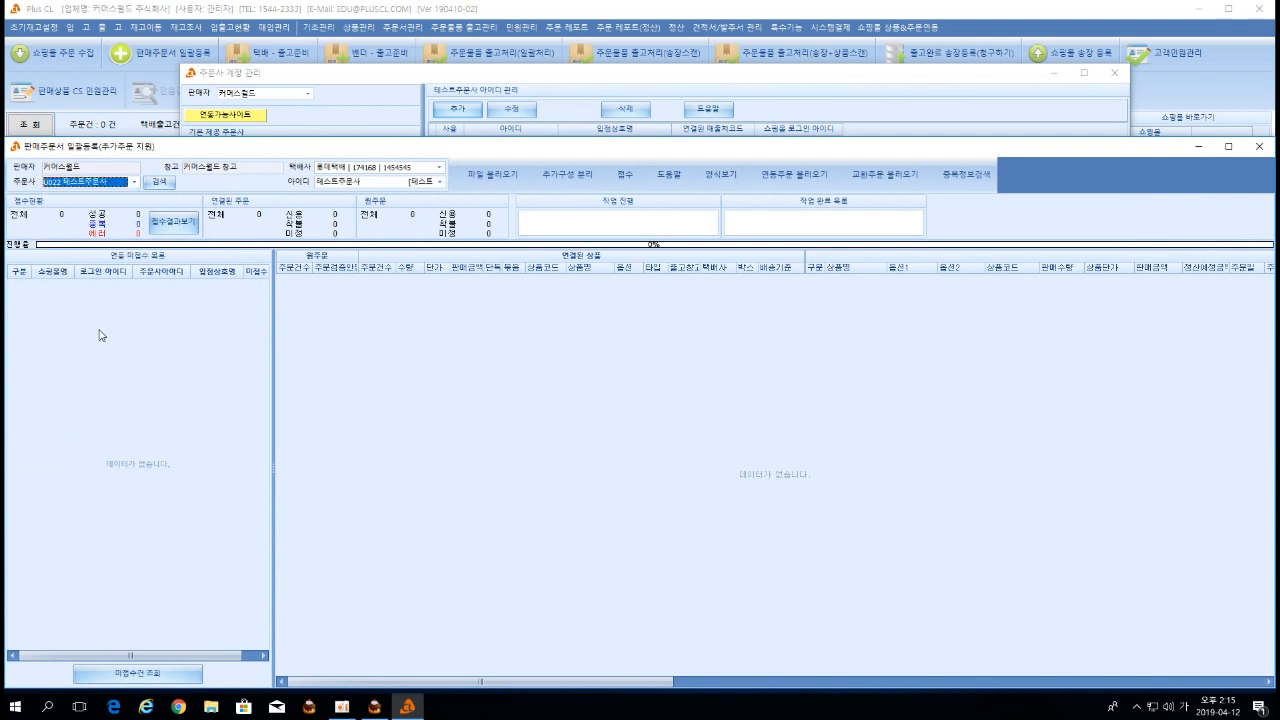
{"action": "left_click", "coordinate": [421, 185]}
{"action": "left_click", "coordinate": [423, 200]}
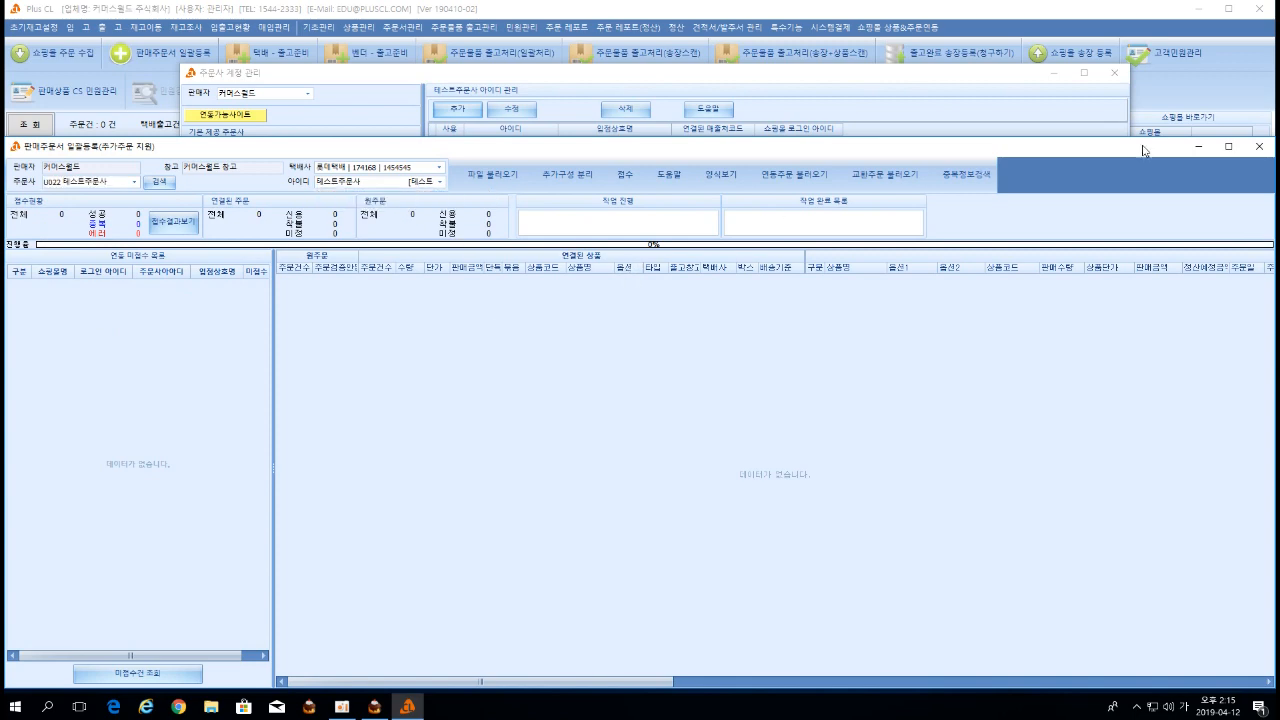
{"action": "left_click", "coordinate": [1259, 146]}
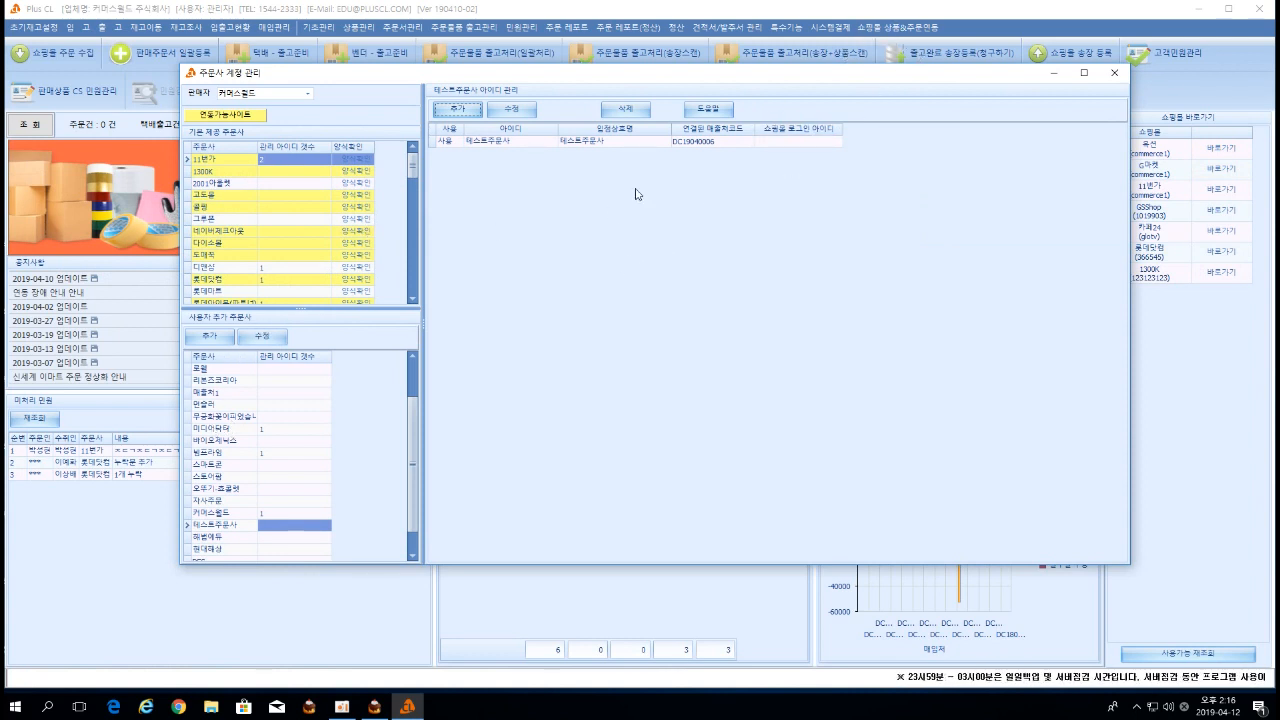
{"action": "left_click", "coordinate": [295, 160]}
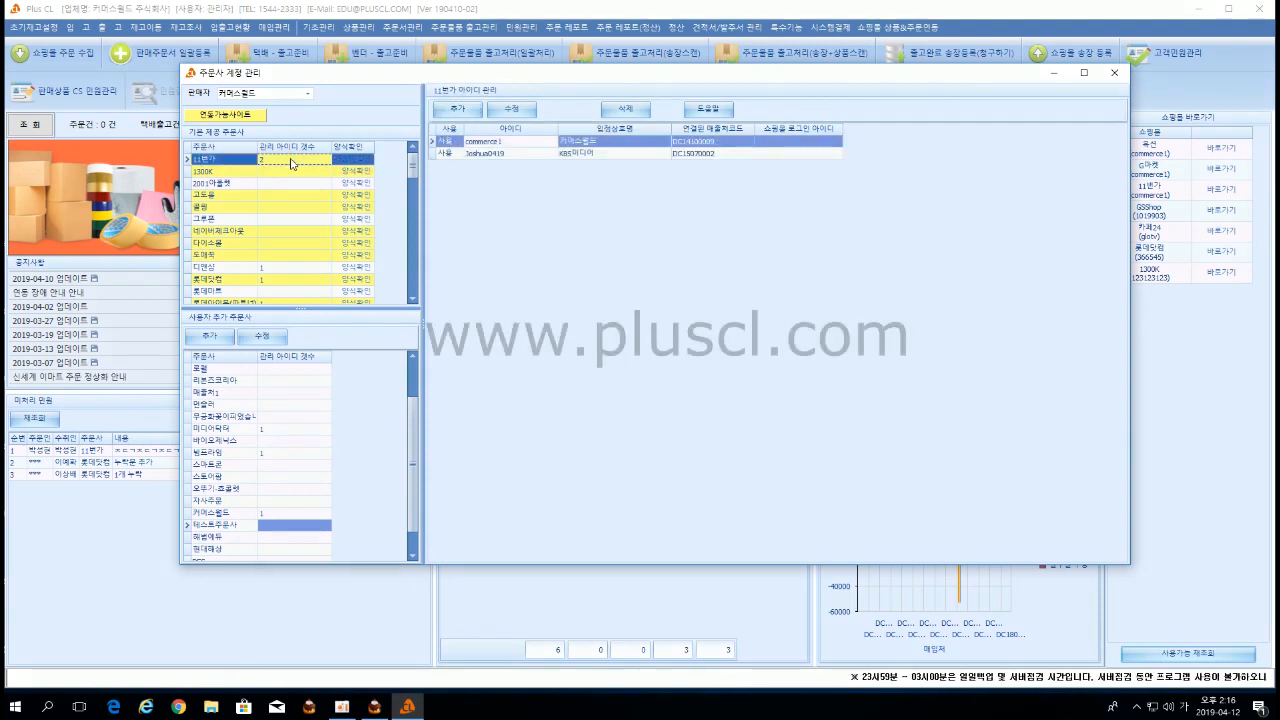